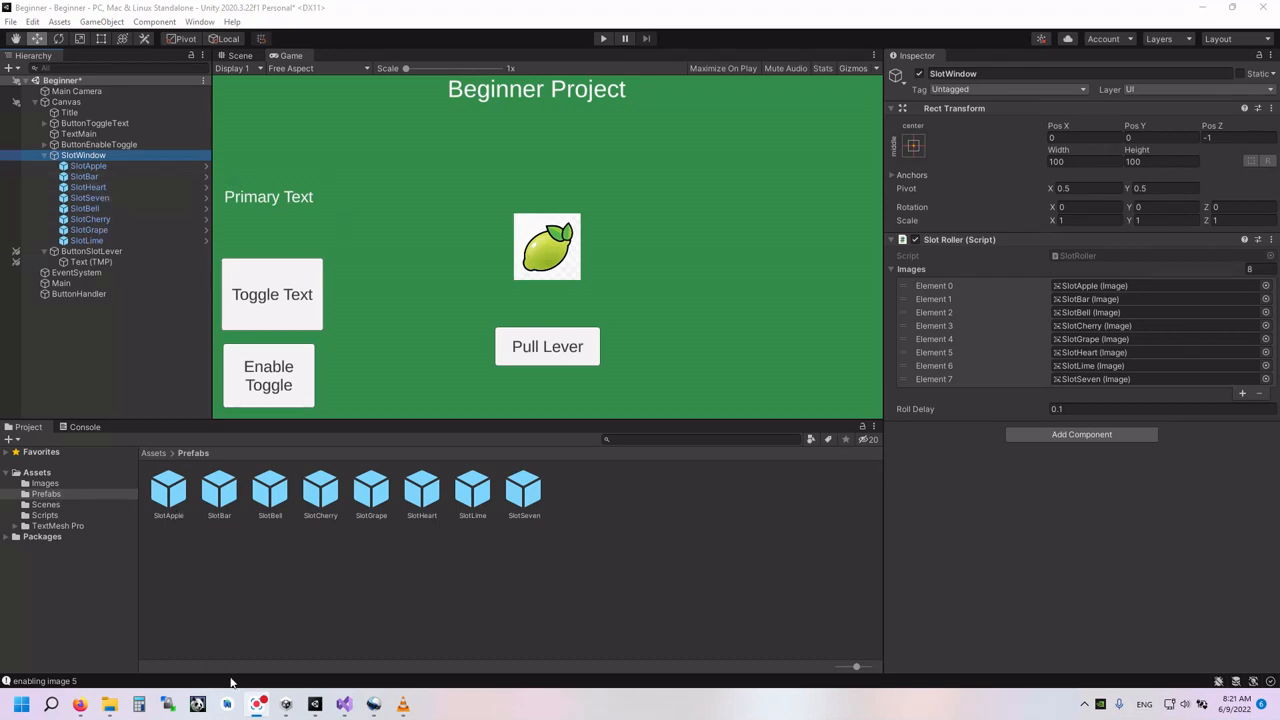
- Check the RollSlotsLoop code in Visual Studio, and play-test the single slot window in Unity with three lever pulls
{"action": "left_click", "coordinate": [344, 704]}
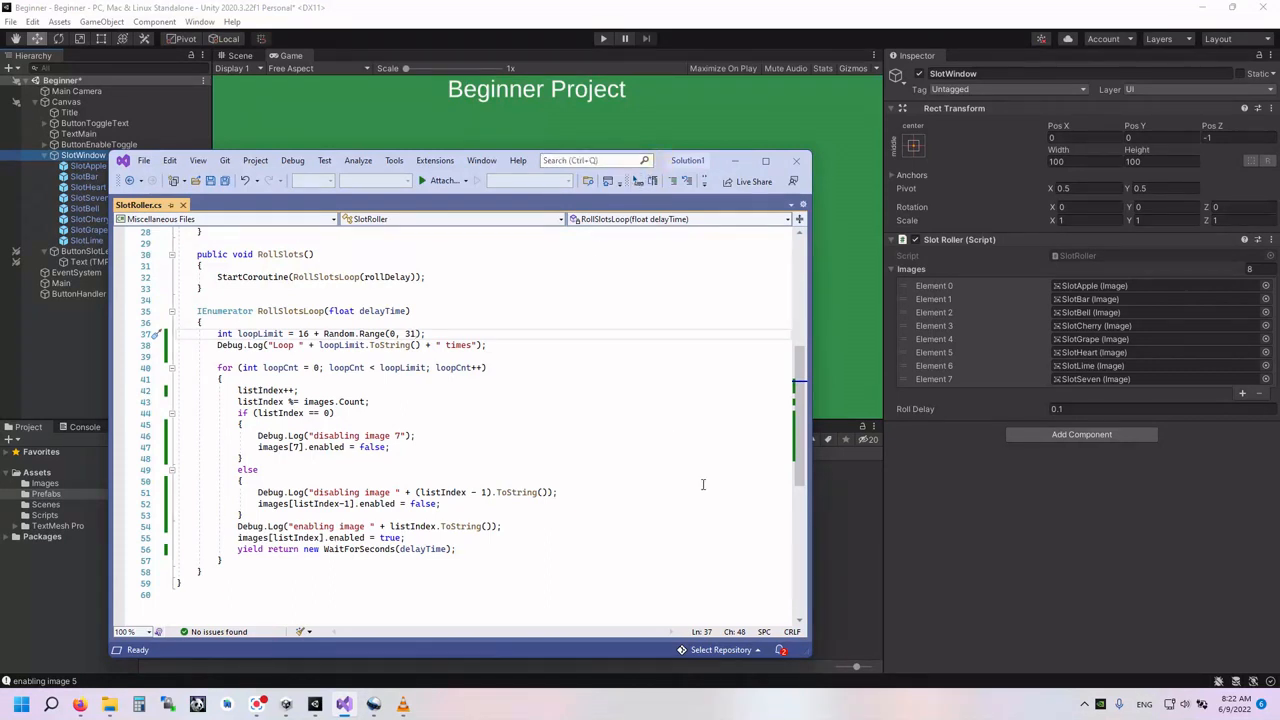
{"action": "left_click", "coordinate": [934, 585]}
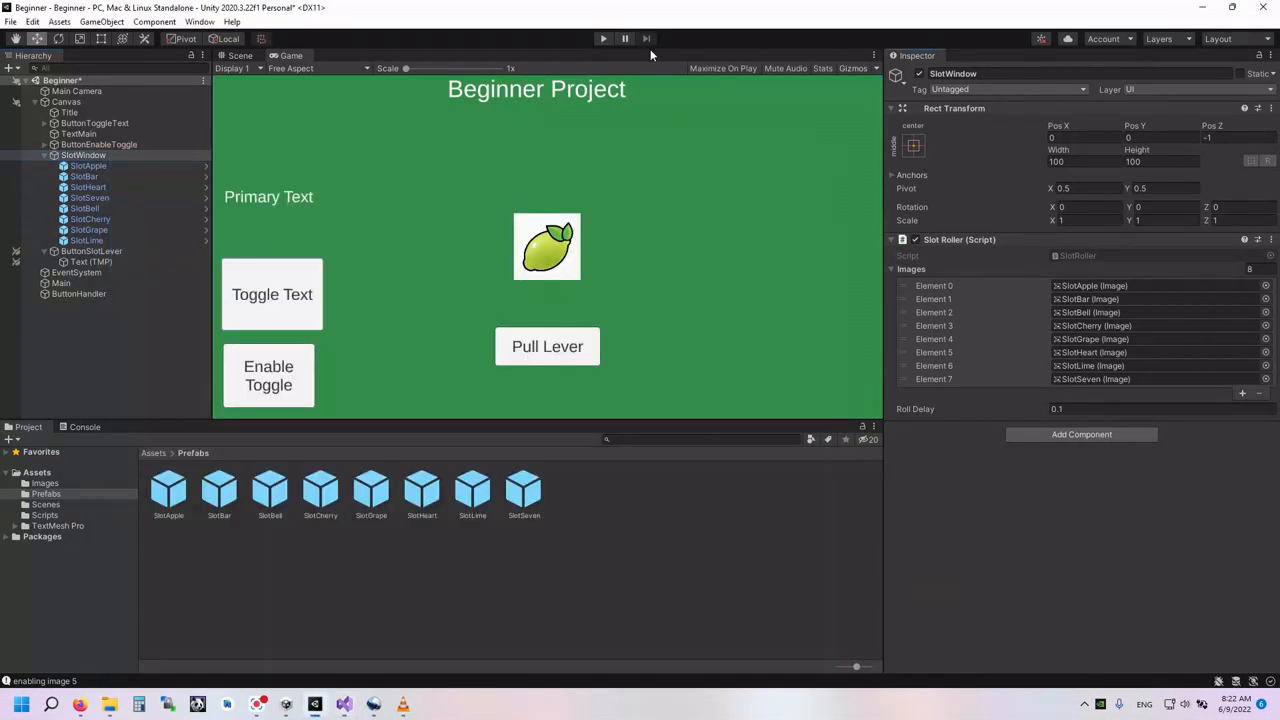
{"action": "left_click", "coordinate": [604, 38]}
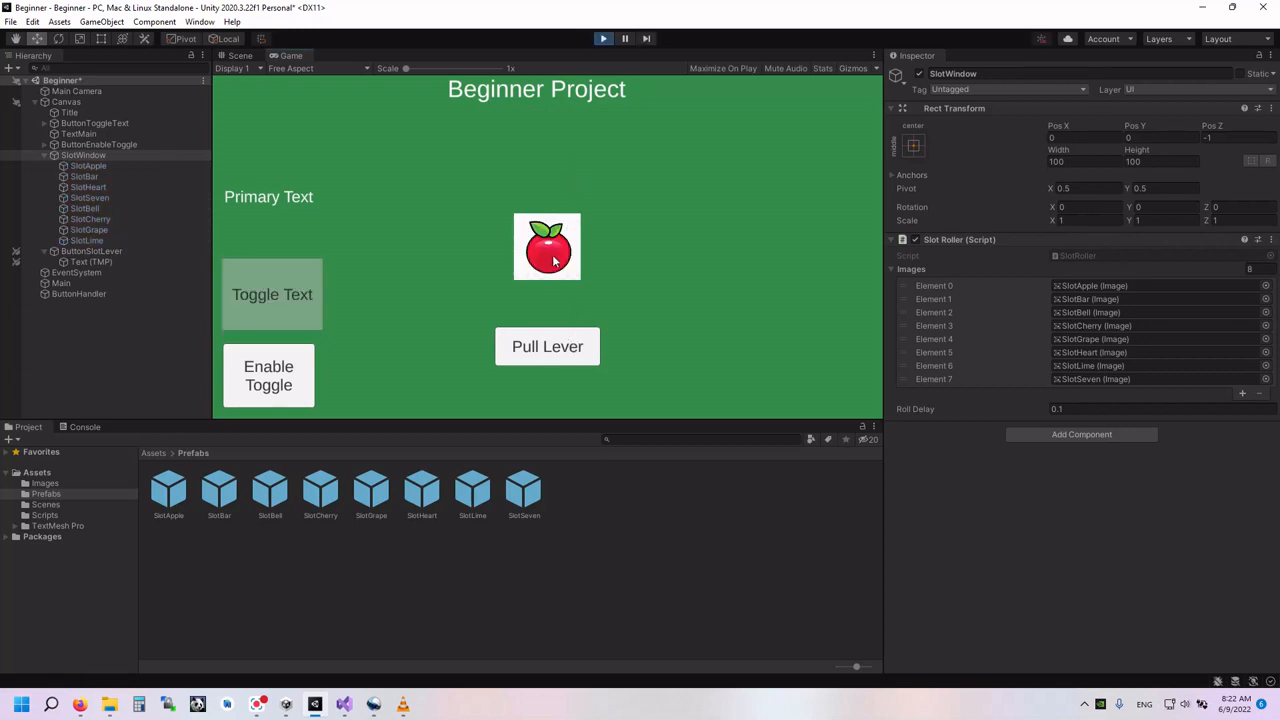
{"action": "left_click", "coordinate": [553, 340]}
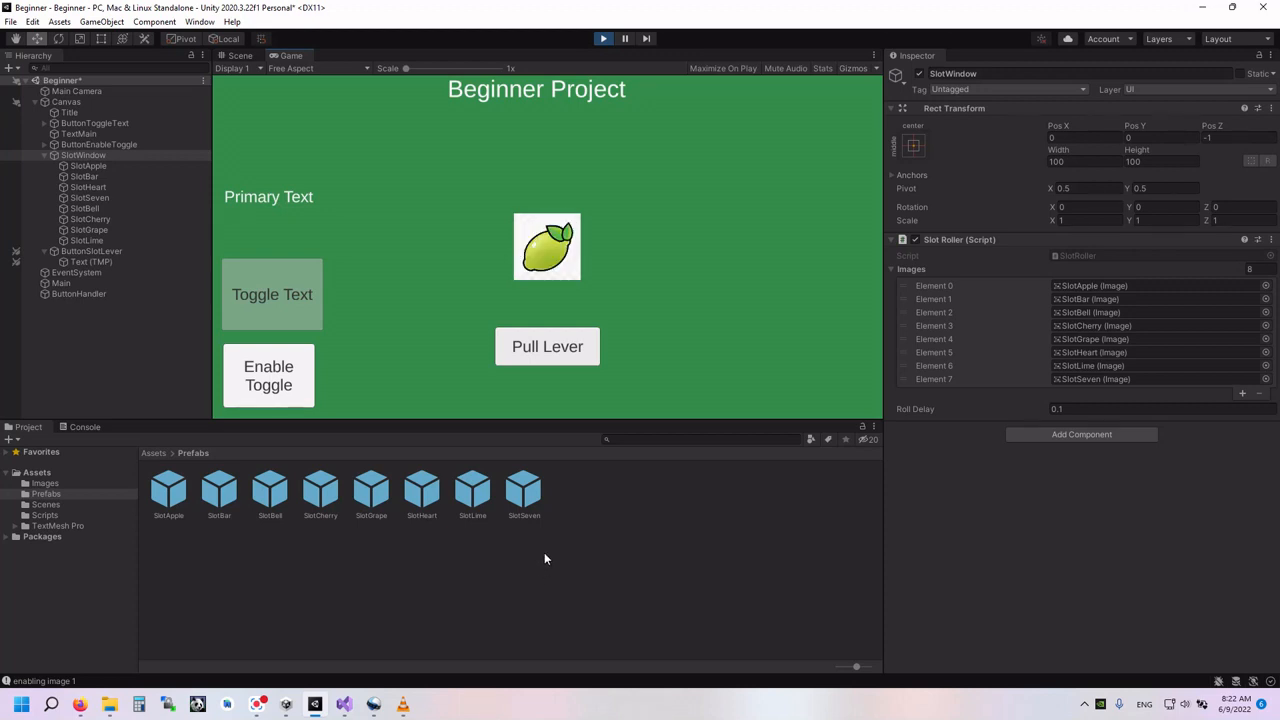
{"action": "left_click", "coordinate": [543, 356]}
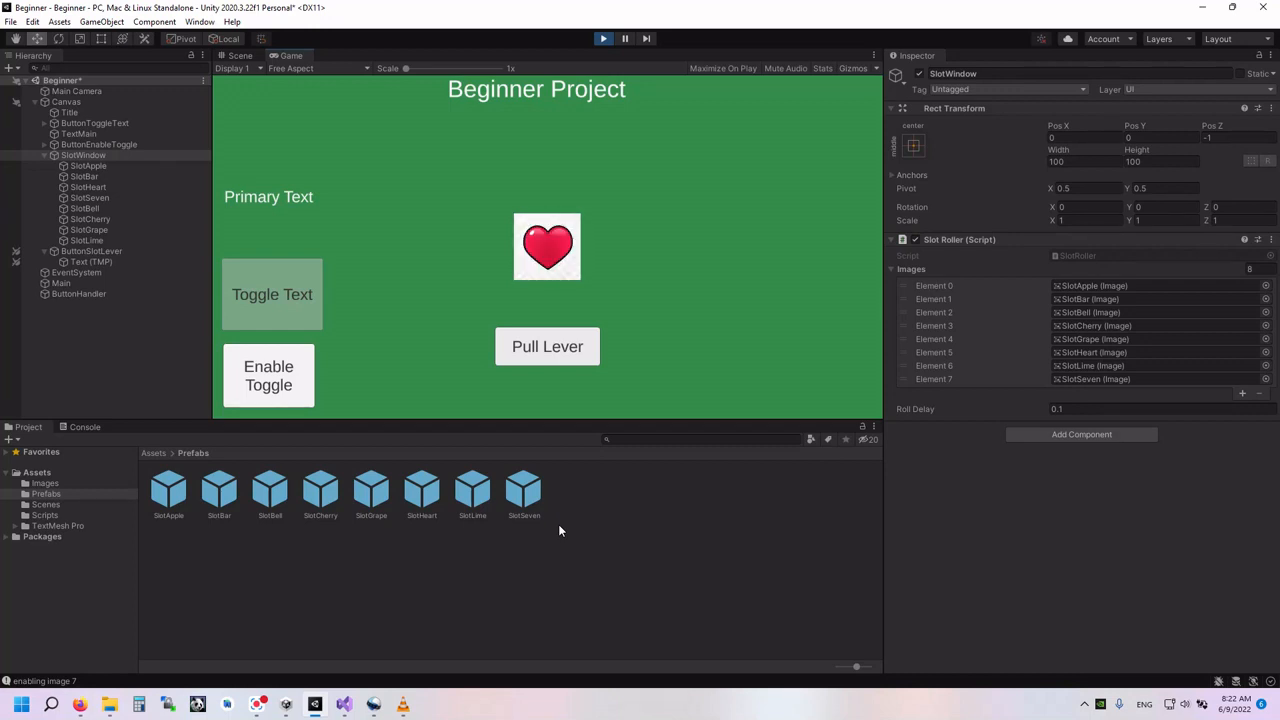
{"action": "left_click", "coordinate": [548, 366]}
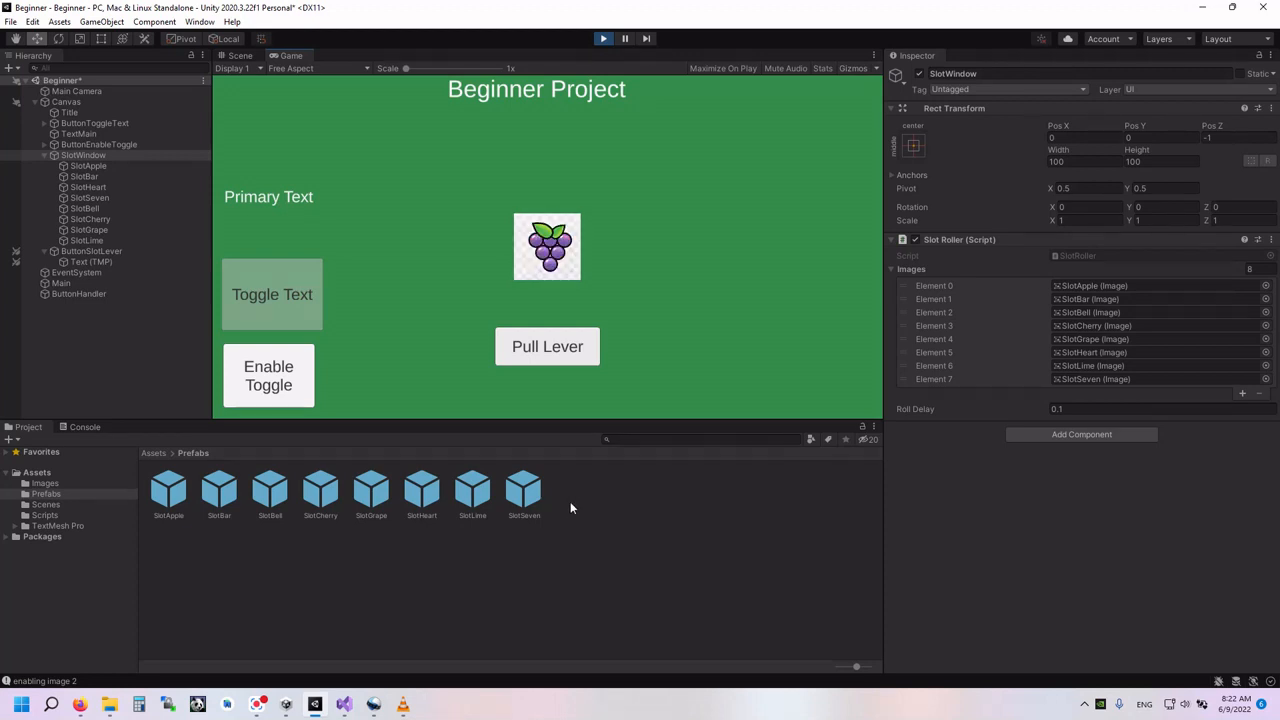
{"action": "left_click", "coordinate": [603, 38]}
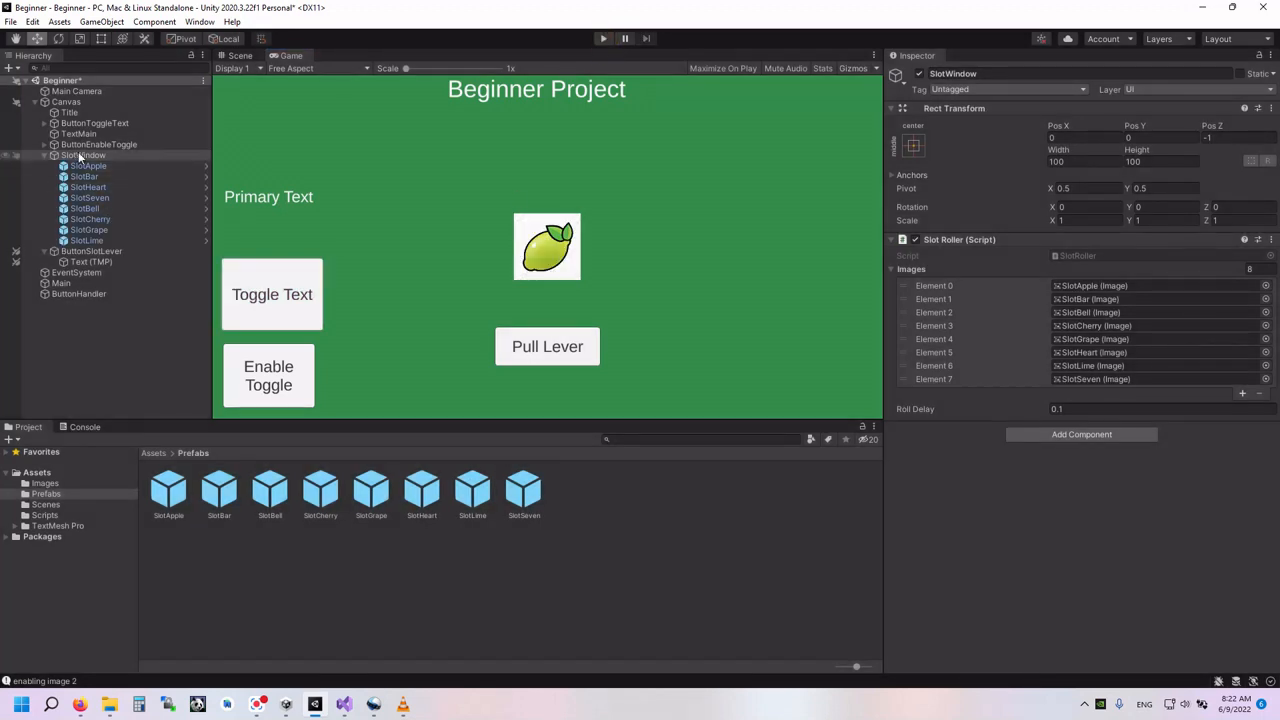
- Turn SlotWindow into a prefab in the Prefabs folder and add two more instances of it under Canvas
{"action": "left_click_drag", "start_coordinate": [583, 497], "coordinate": [602, 502]}
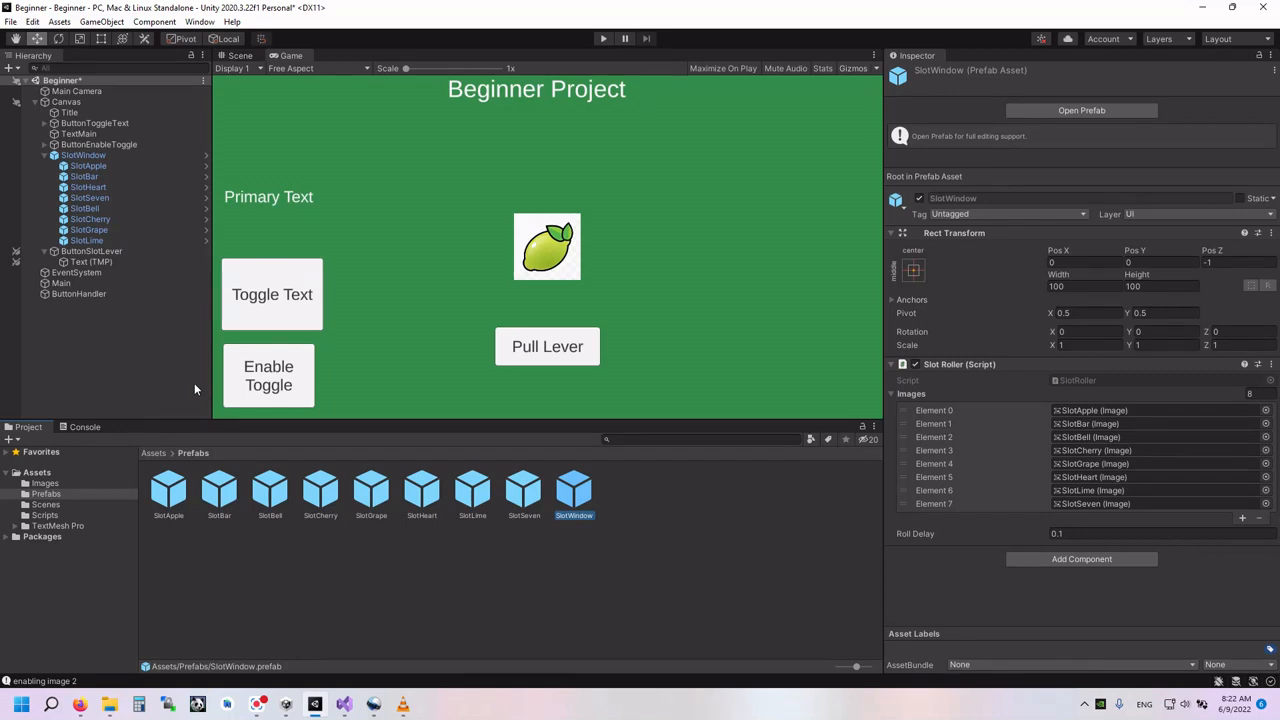
{"action": "left_click", "coordinate": [45, 156]}
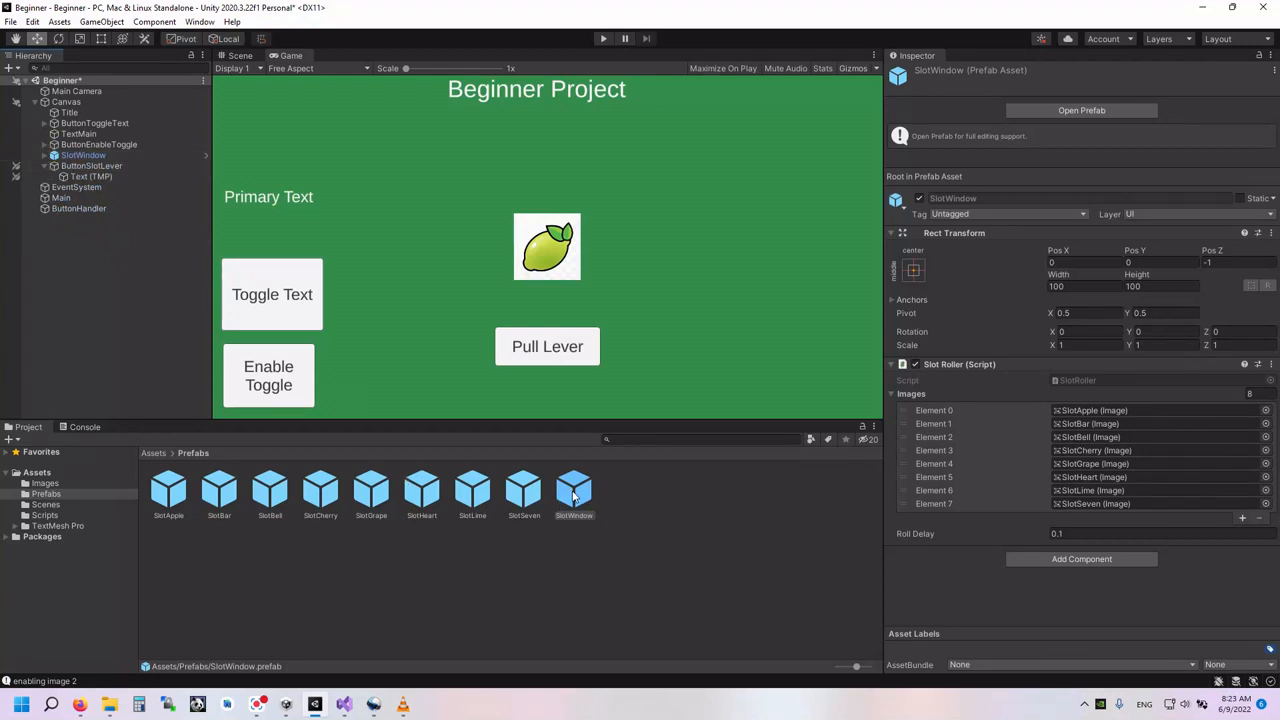
{"action": "left_click_drag", "start_coordinate": [575, 497], "coordinate": [88, 166]}
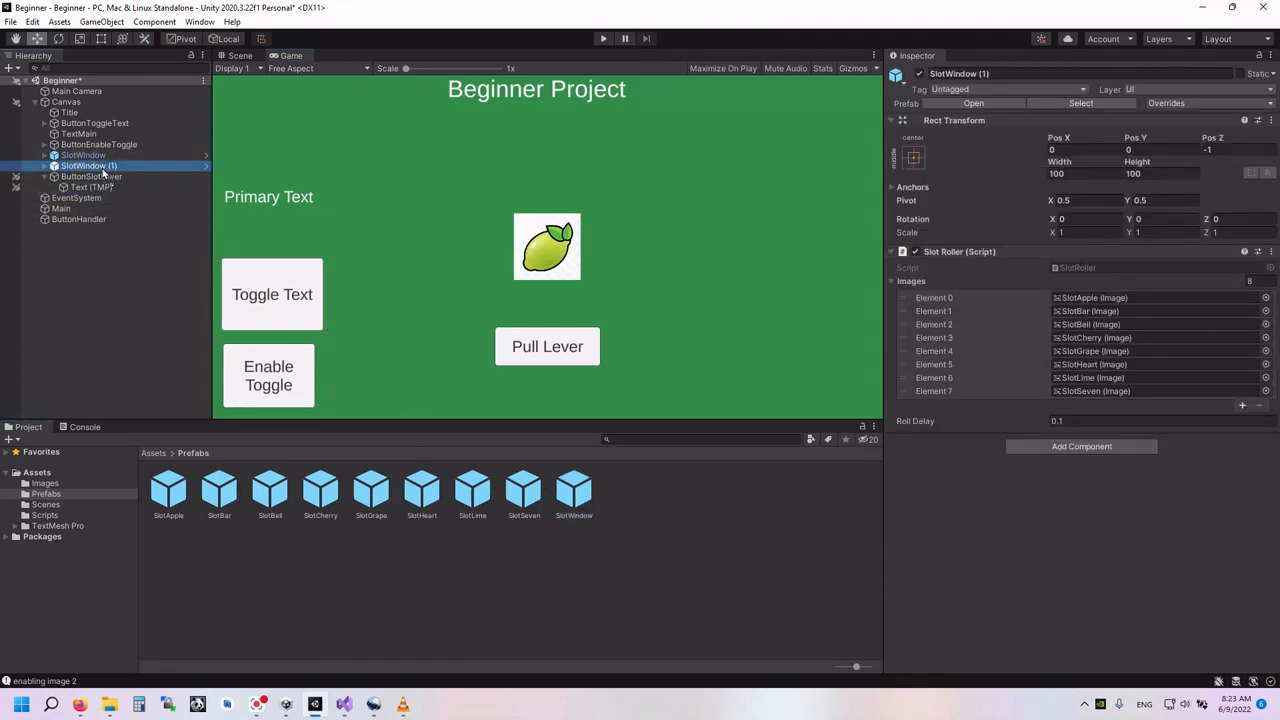
{"action": "key", "text": "ctrl+d"}
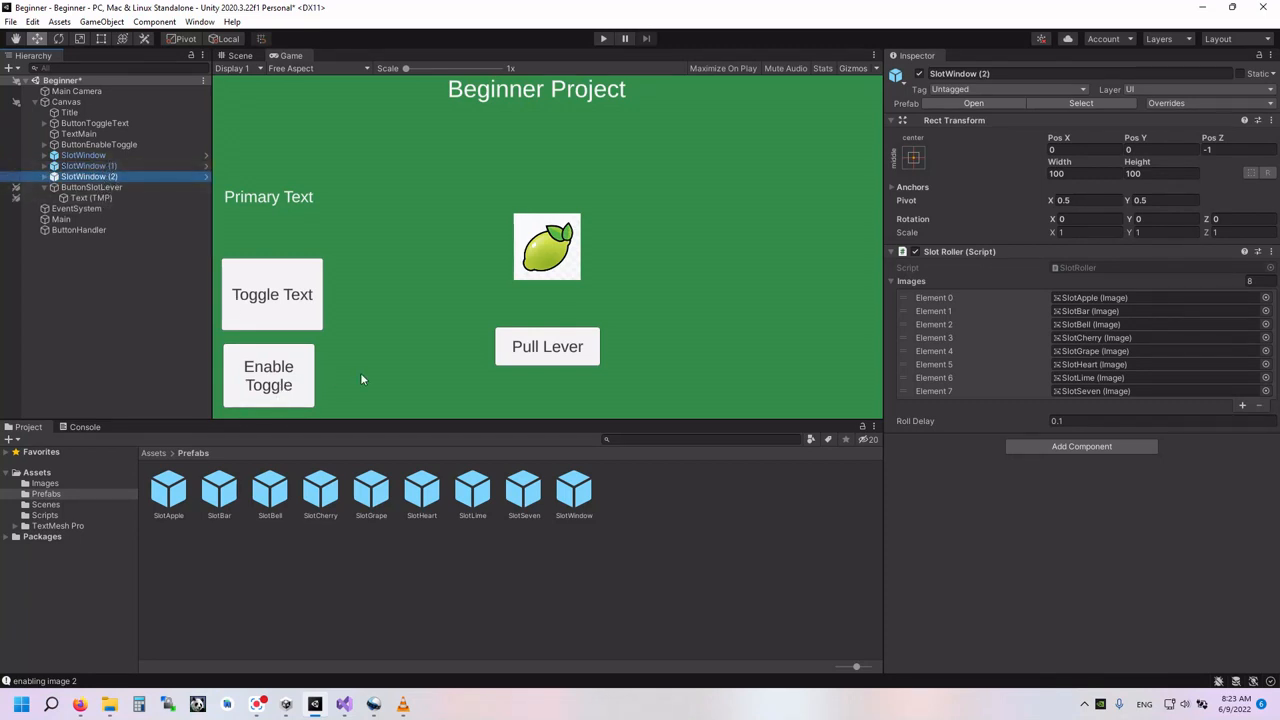
- Rename the two new slot window instances SlotWindow2 and SlotWindow1
{"action": "left_click", "coordinate": [1000, 72]}
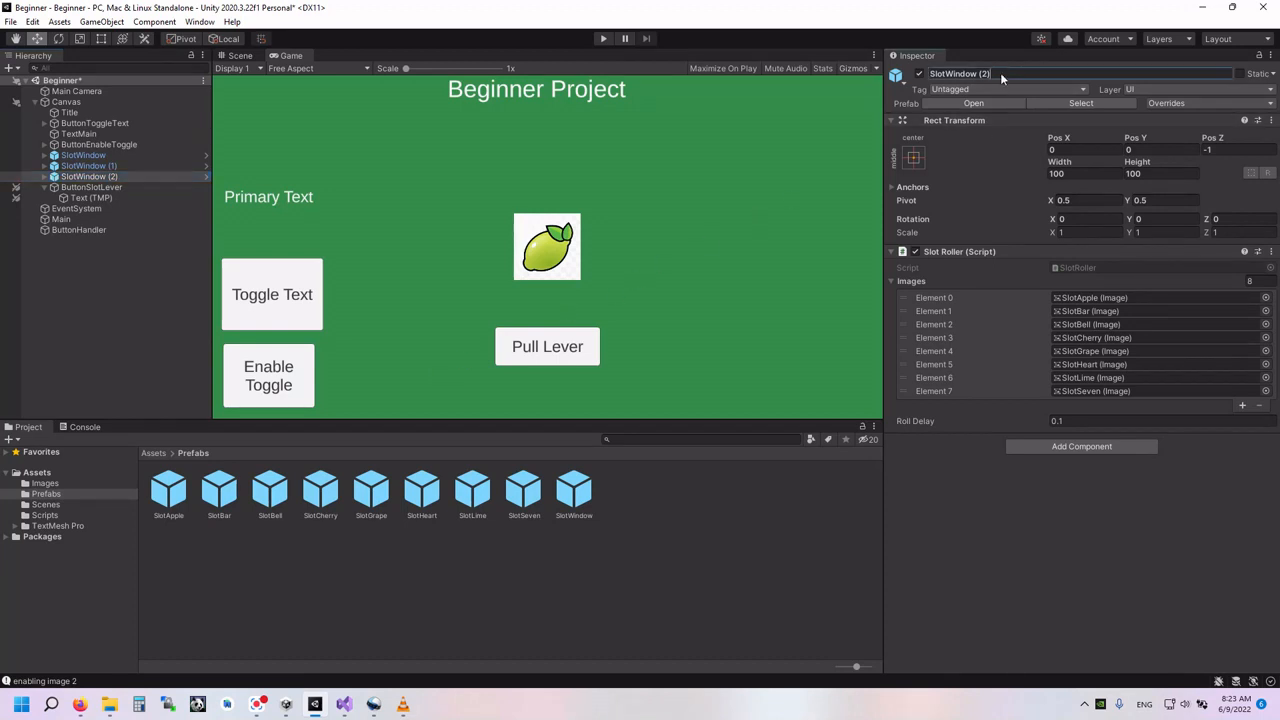
{"action": "left_click_drag", "start_coordinate": [990, 72], "coordinate": [978, 76]}
{"action": "type", "text": "2"}
{"action": "key", "text": "Return"}
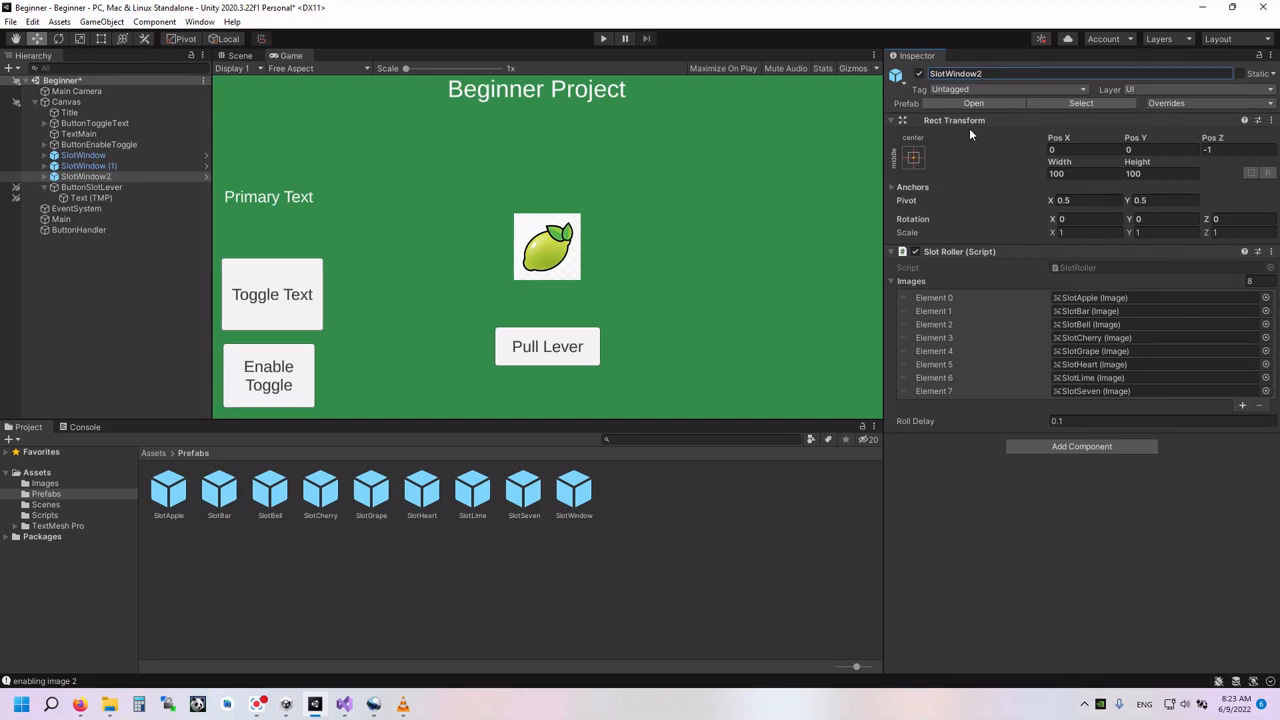
{"action": "left_click", "coordinate": [107, 168]}
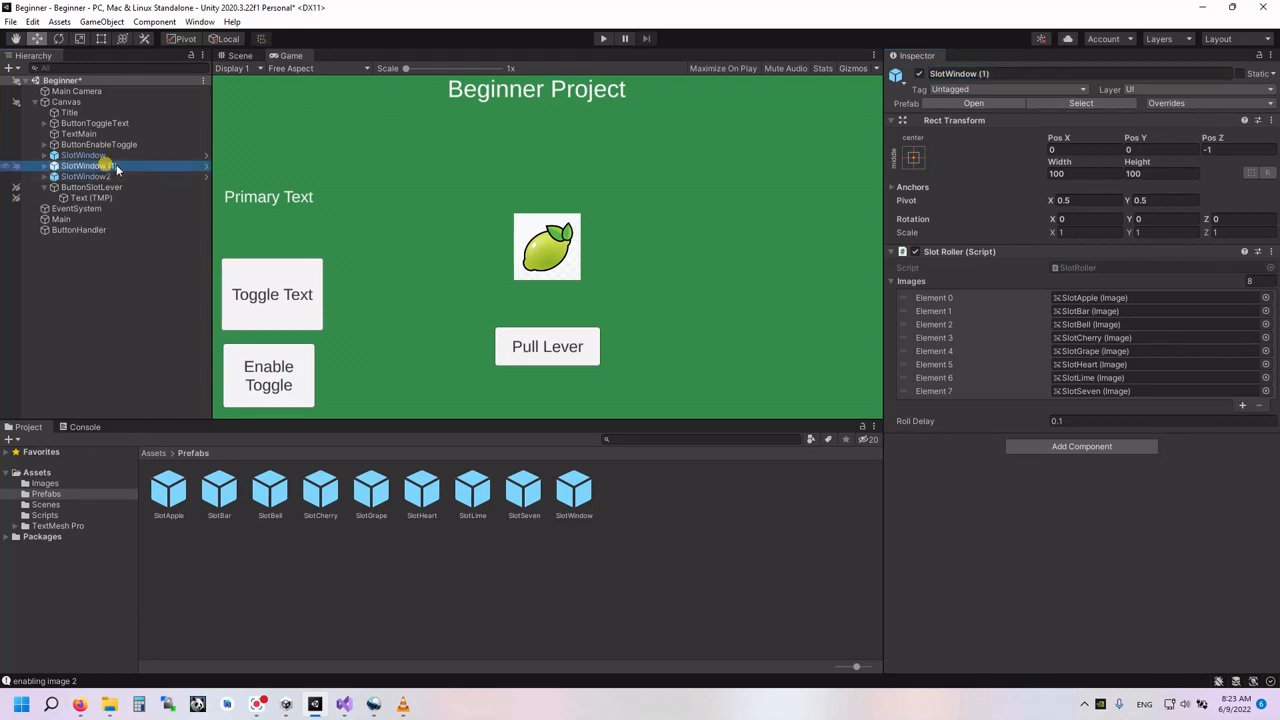
{"action": "left_click", "coordinate": [980, 74]}
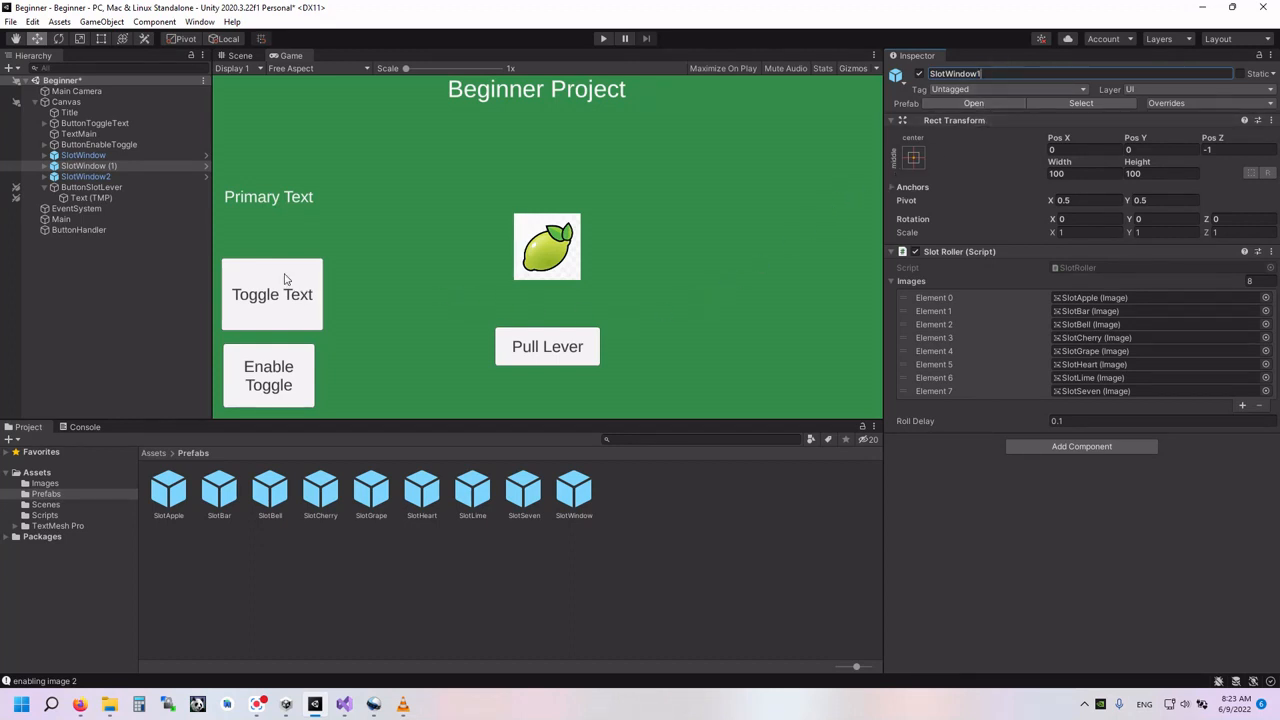
{"action": "left_click", "coordinate": [155, 217]}
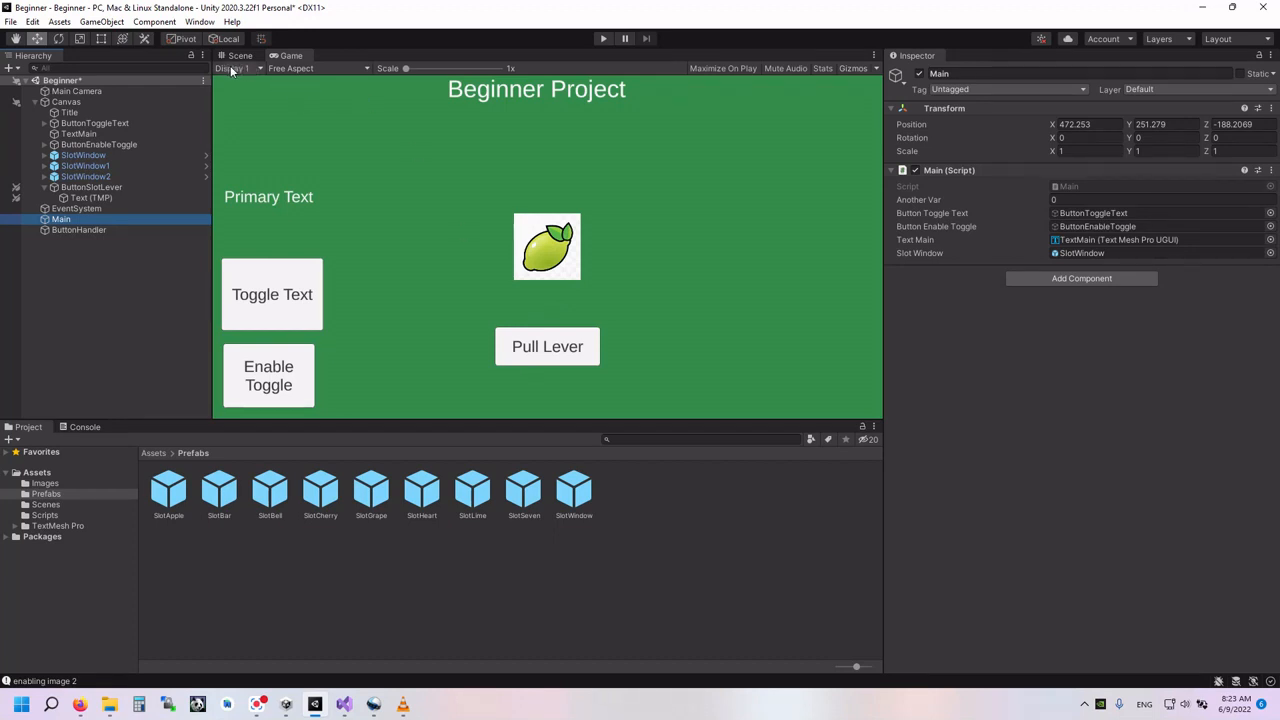
- Compare the transform and Slot Roller settings of SlotWindow, SlotWindow1 and SlotWindow2
{"action": "left_click", "coordinate": [89, 158]}
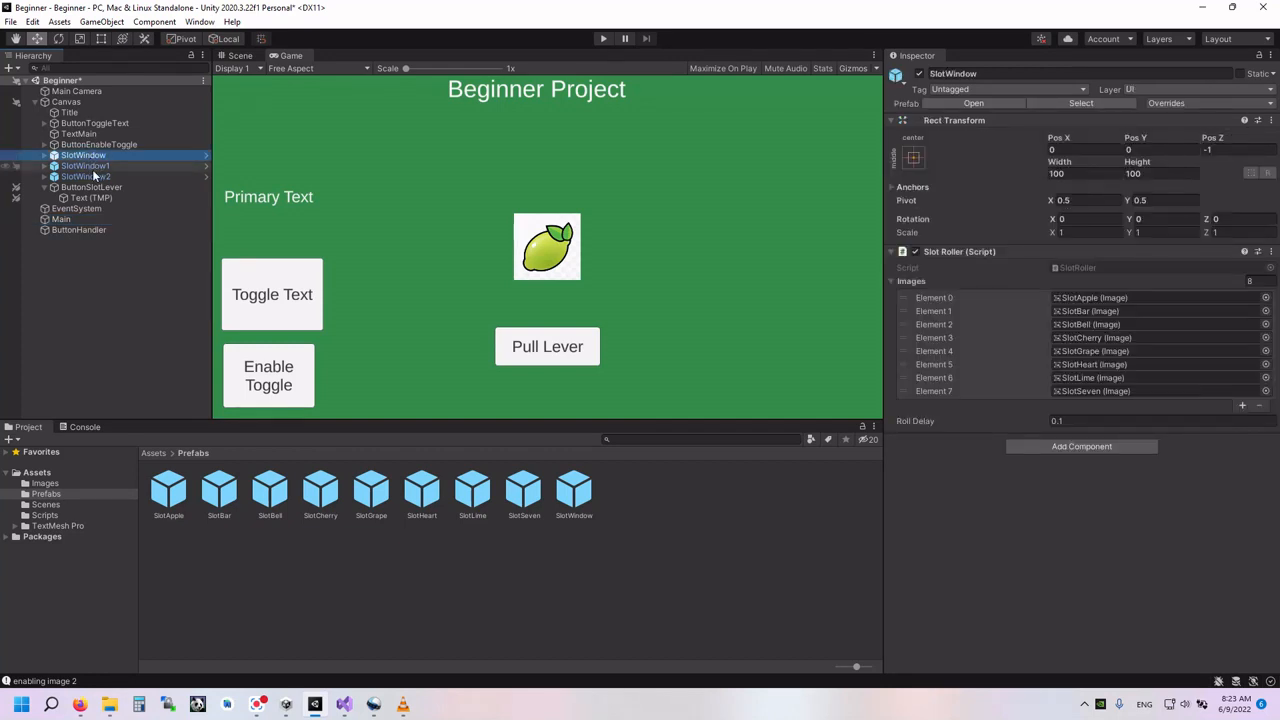
{"action": "left_click", "coordinate": [86, 165]}
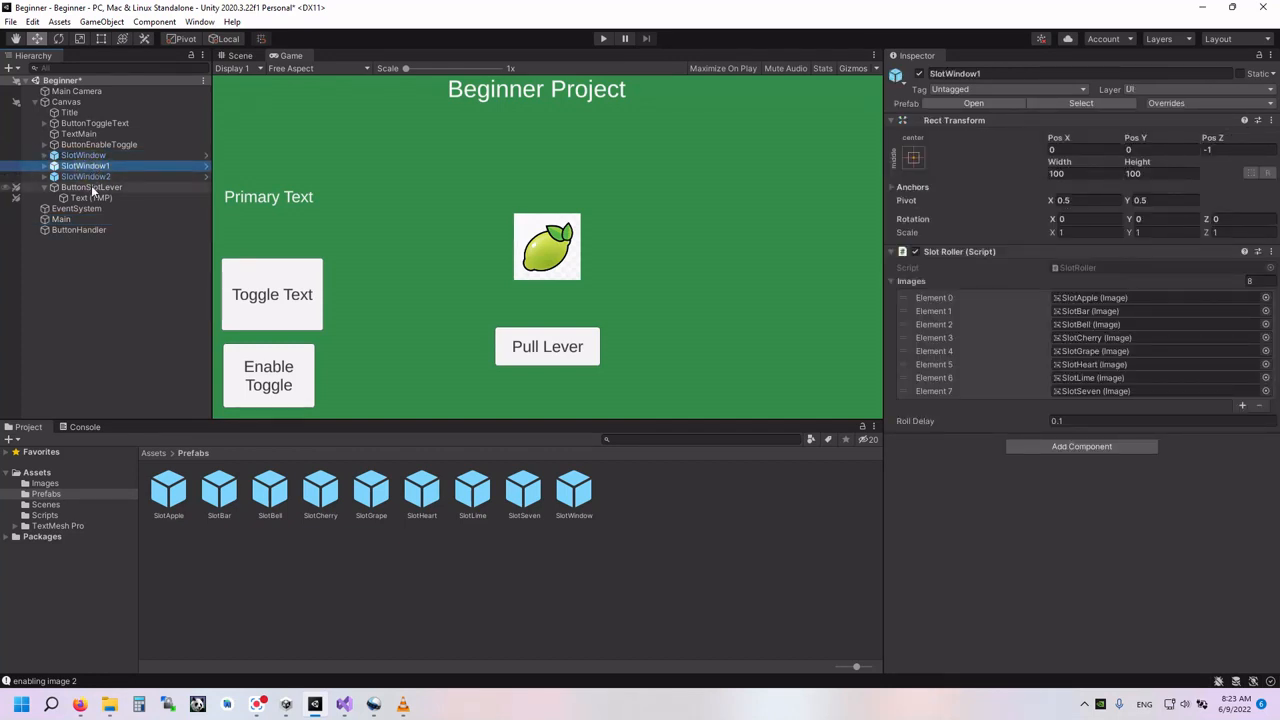
{"action": "left_click", "coordinate": [88, 176]}
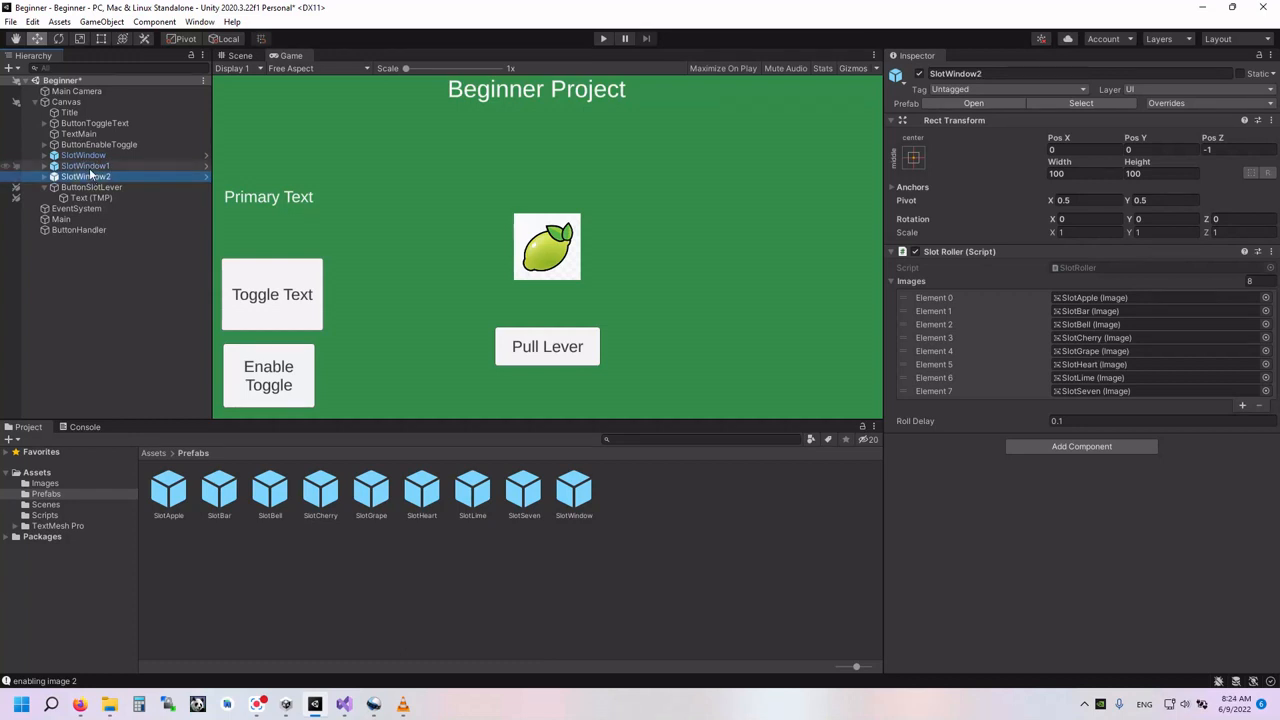
{"action": "left_click", "coordinate": [83, 156]}
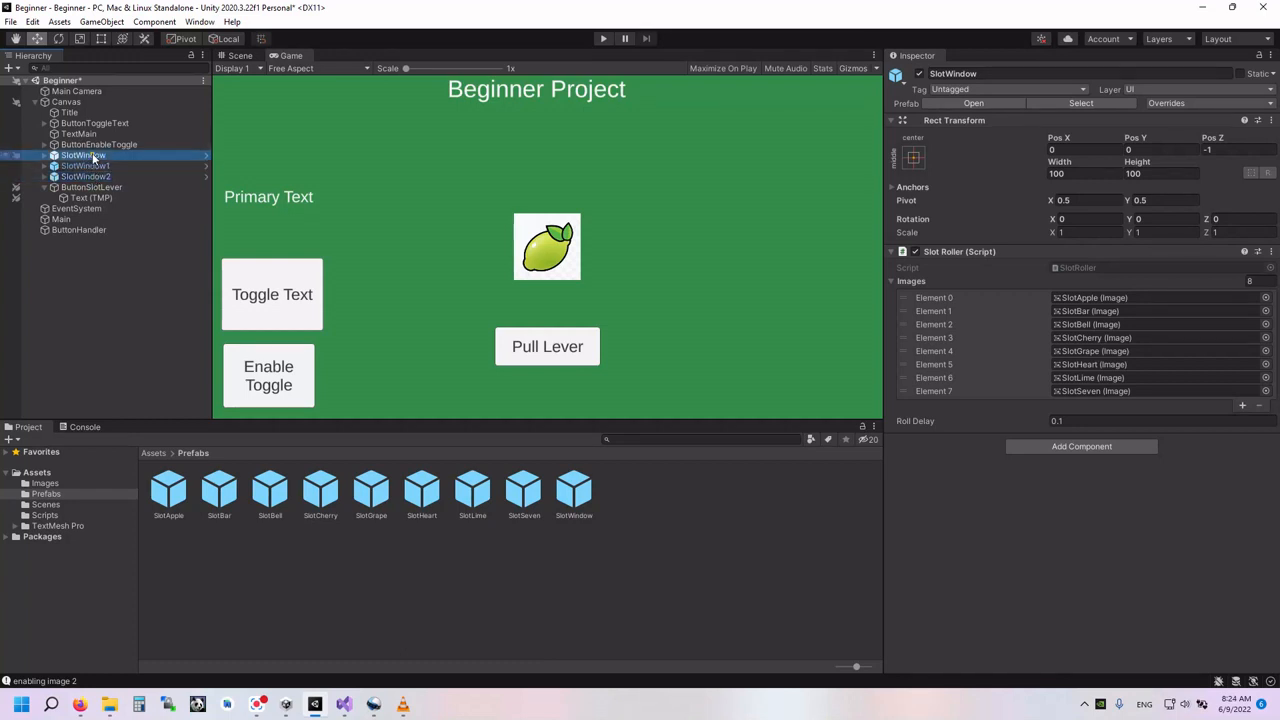
{"action": "left_click", "coordinate": [87, 166]}
{"action": "left_click", "coordinate": [88, 176]}
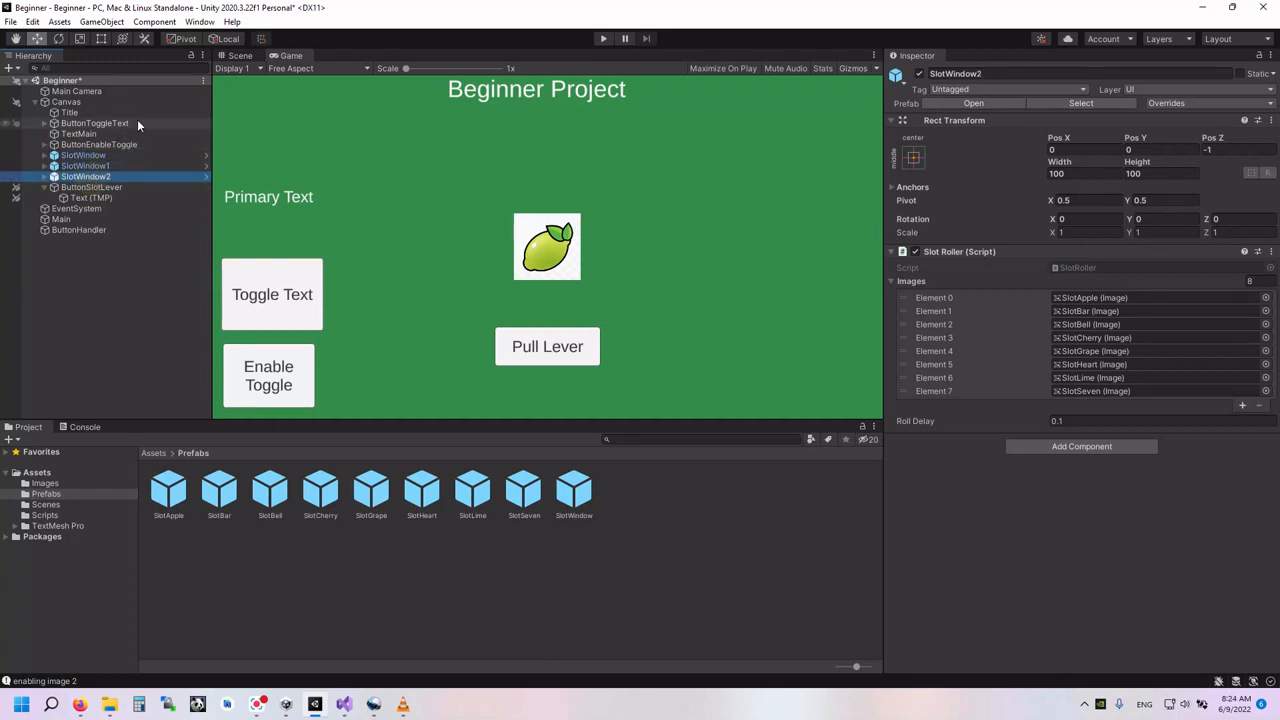
- Move SlotWindow2 horizontally away from the other slot windows in the Scene view and set its Pos X to 120
{"action": "left_click", "coordinate": [235, 57]}
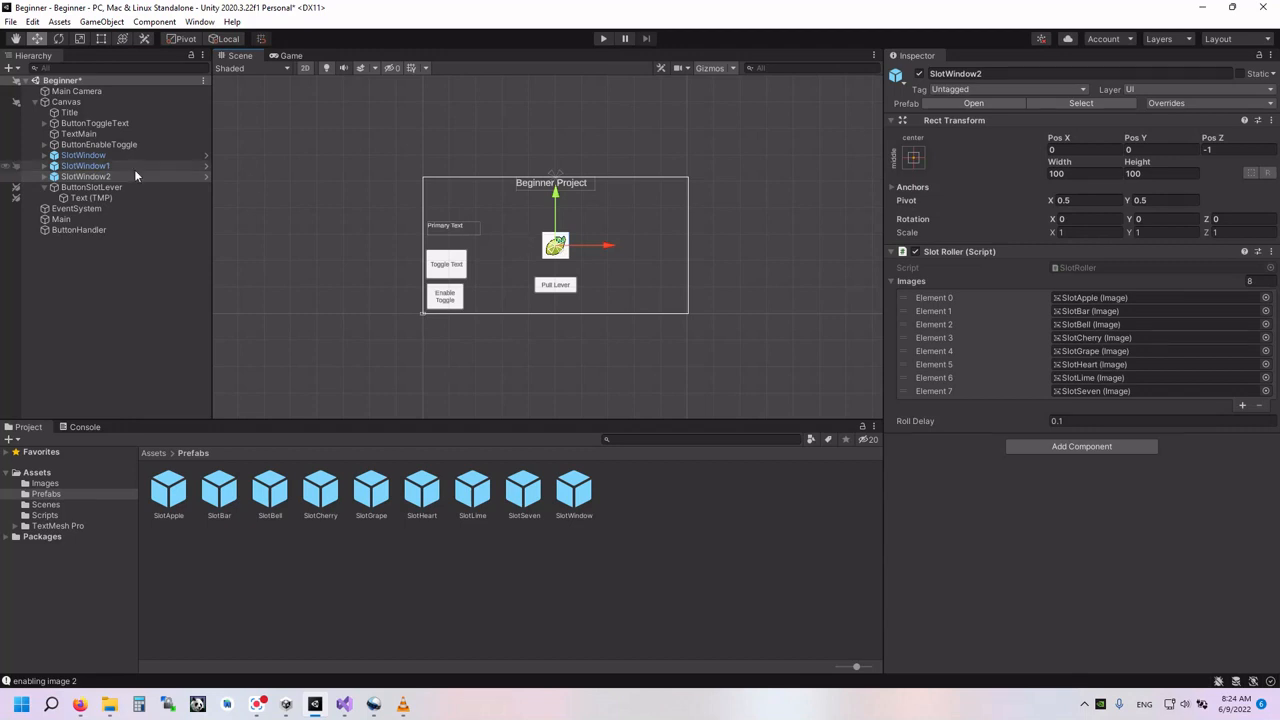
{"action": "left_click", "coordinate": [98, 176]}
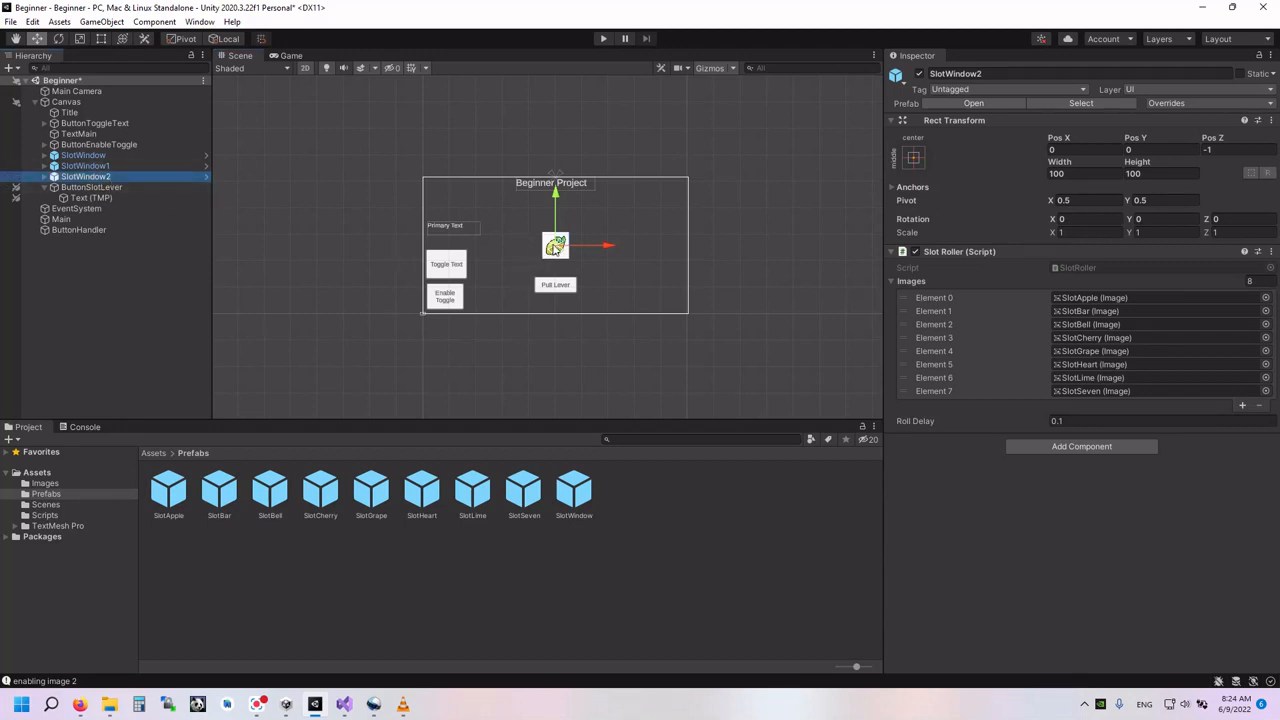
{"action": "left_click_drag", "start_coordinate": [553, 247], "coordinate": [609, 248]}
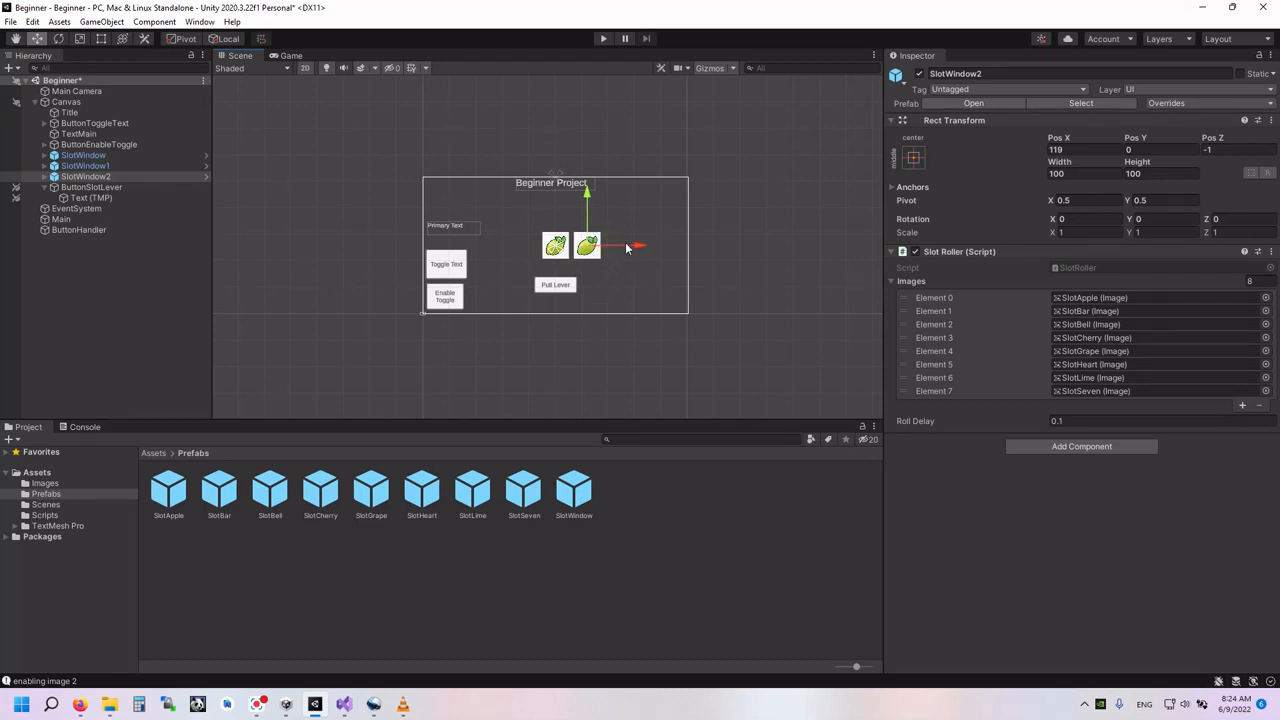
{"action": "left_click", "coordinate": [622, 248]}
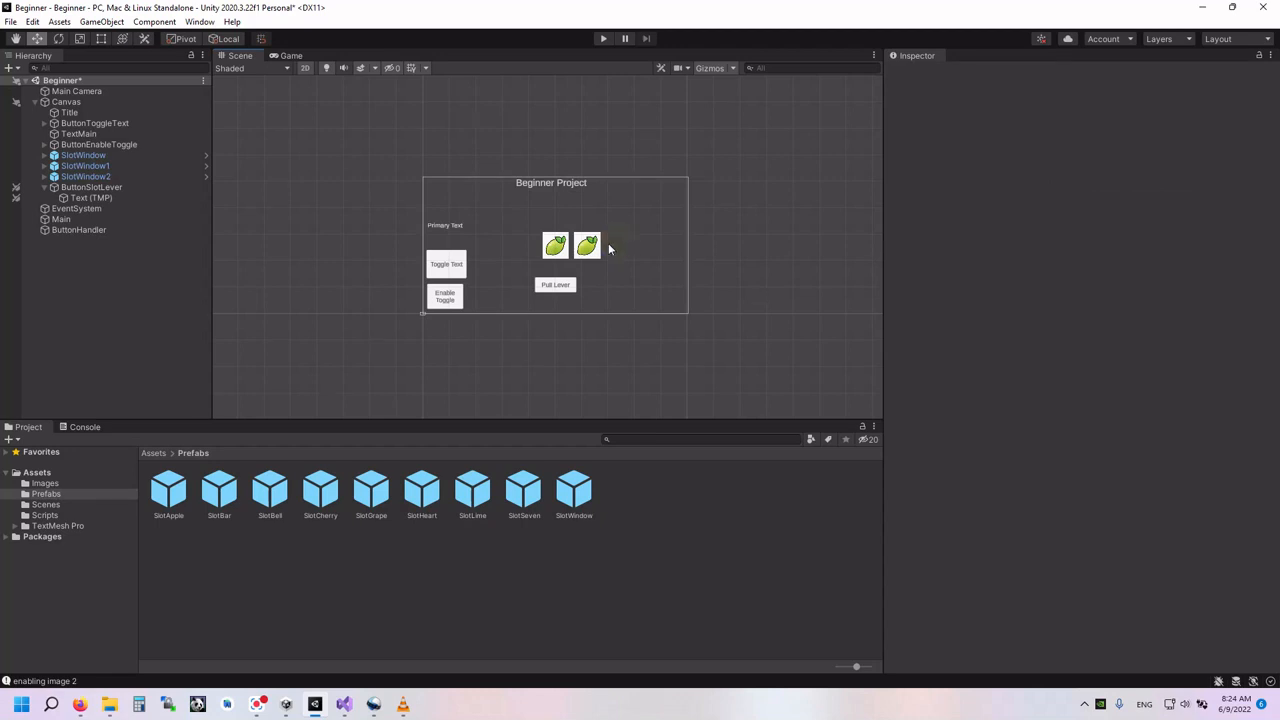
{"action": "left_click", "coordinate": [591, 247]}
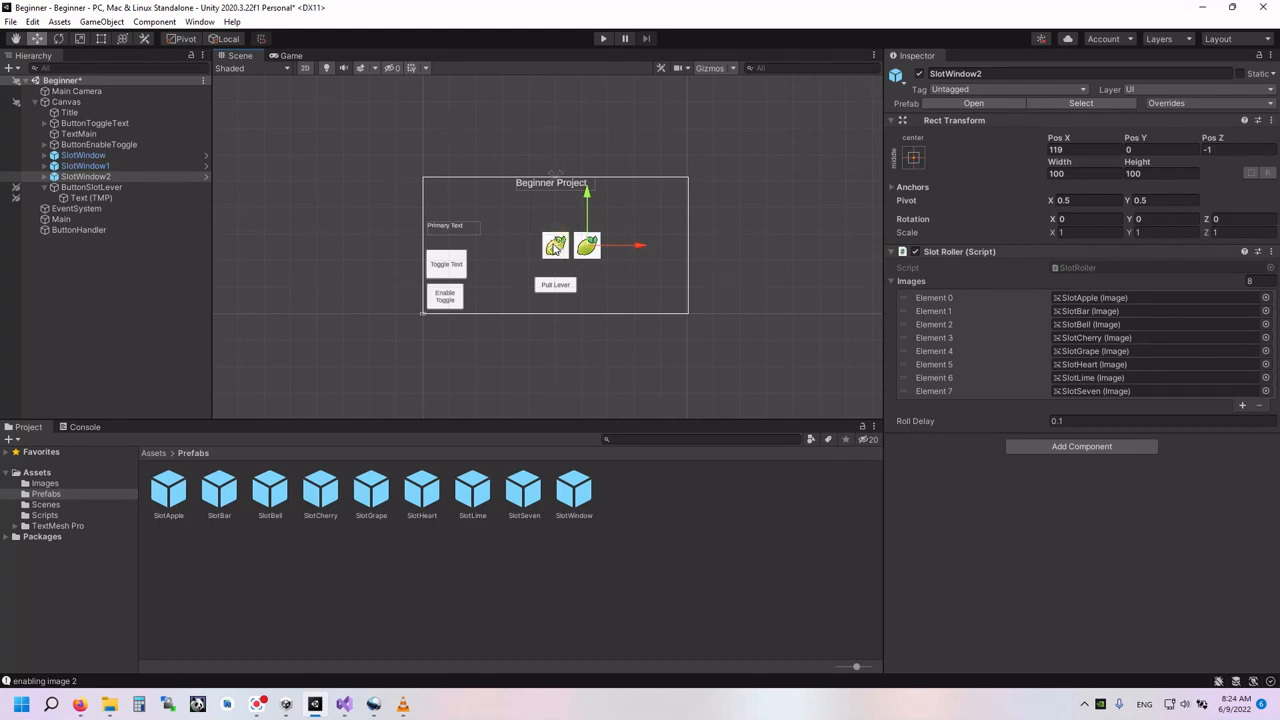
{"action": "left_click", "coordinate": [99, 166]}
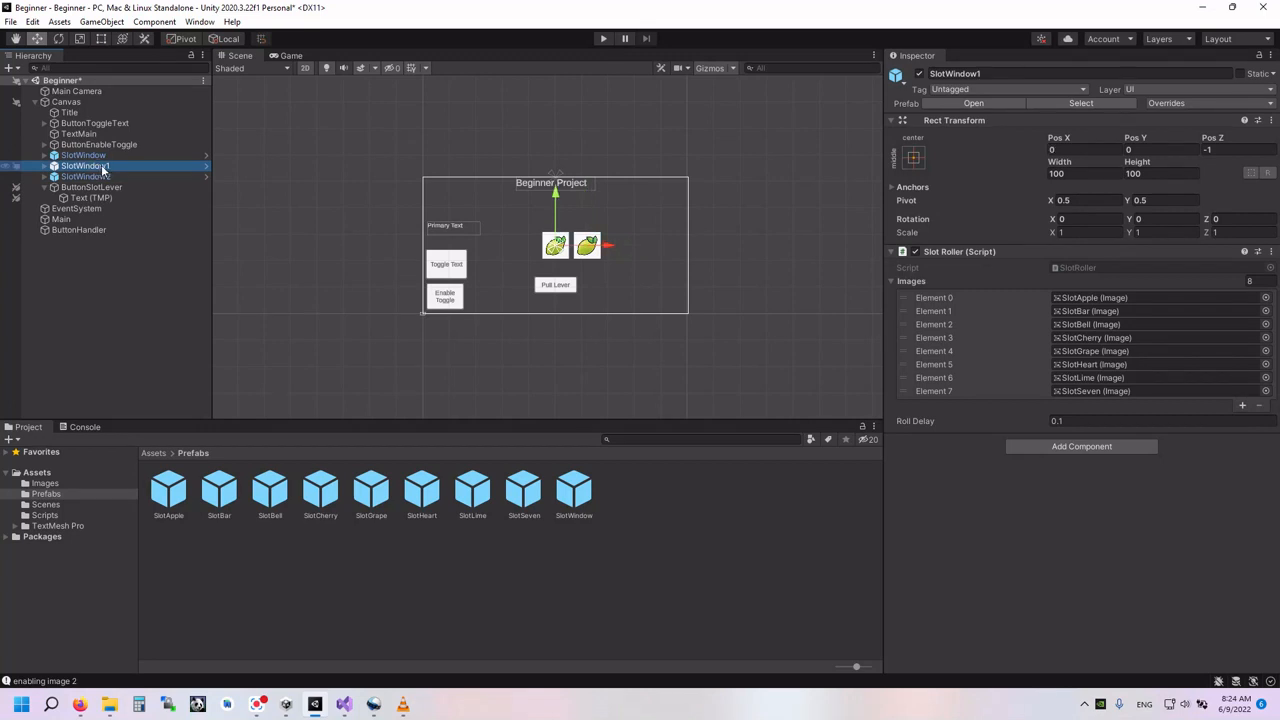
{"action": "left_click", "coordinate": [90, 177]}
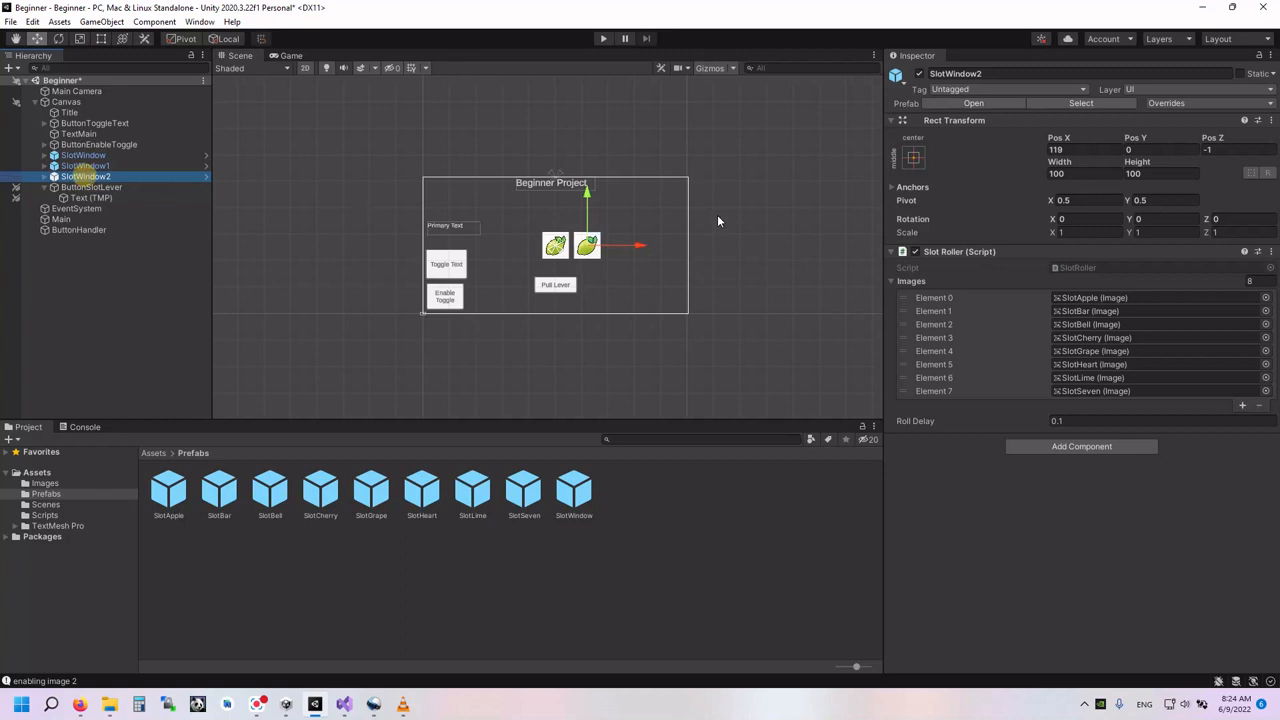
{"action": "left_click", "coordinate": [1063, 149]}
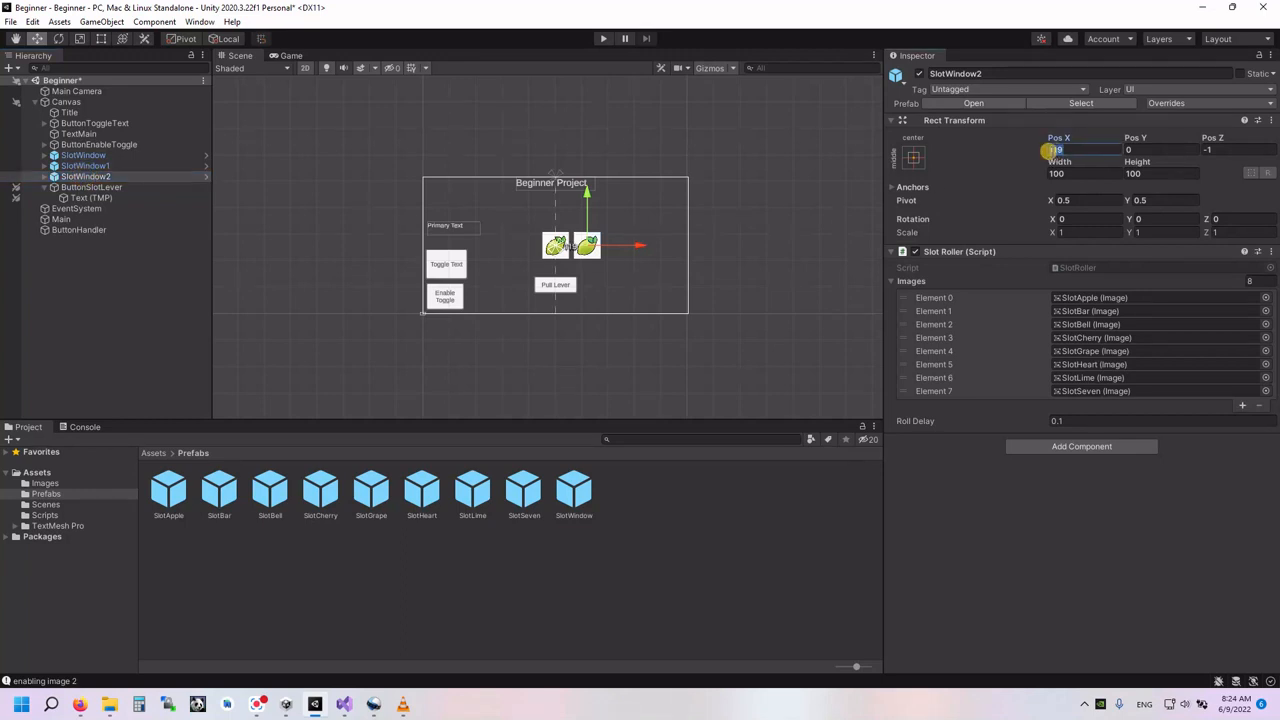
{"action": "type", "text": "120"}
- Set SlotWindow's Pos X to -120 and show the three-slot layout in the Game view
{"action": "left_click", "coordinate": [100, 156]}
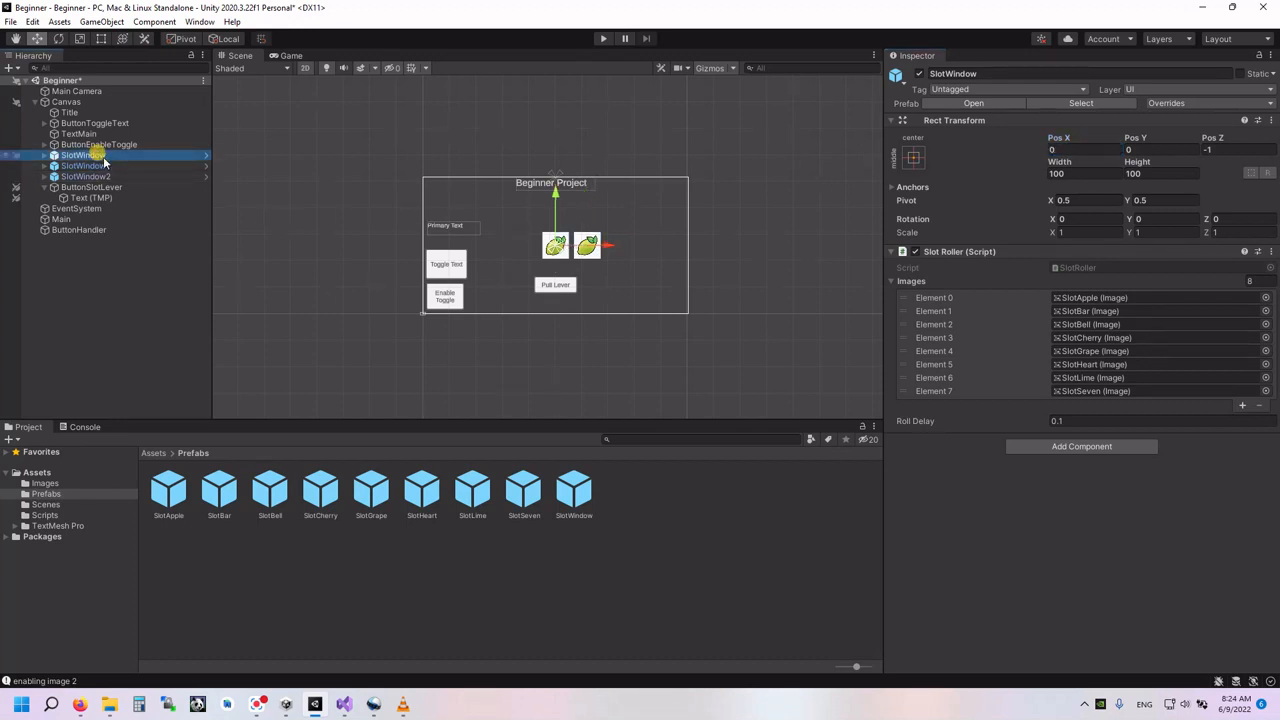
{"action": "left_click", "coordinate": [1062, 148]}
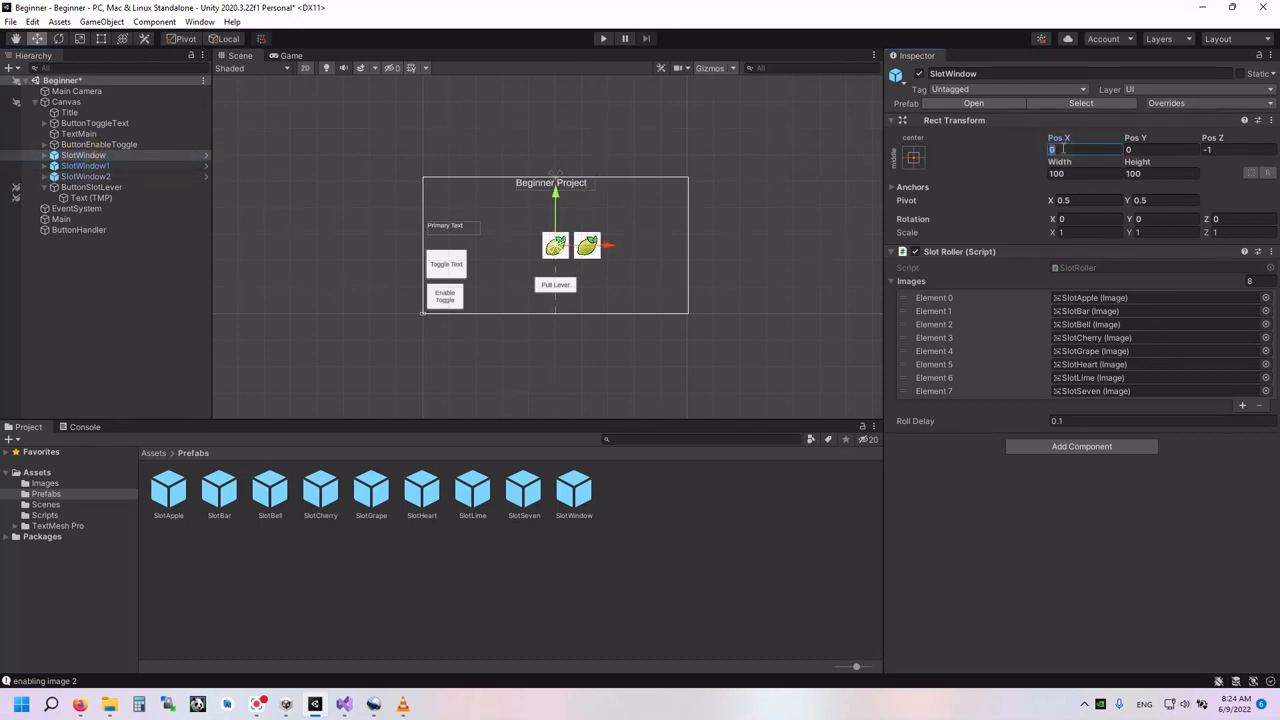
{"action": "type", "text": "-120"}
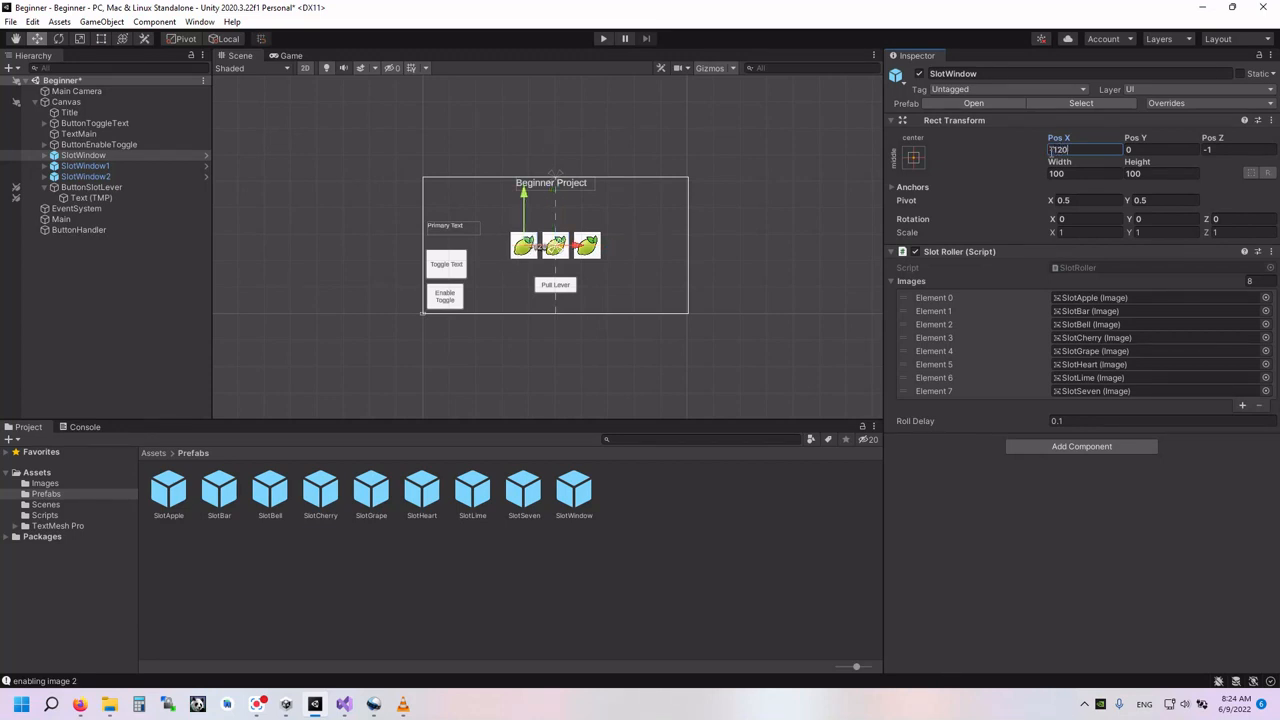
{"action": "left_click", "coordinate": [660, 267]}
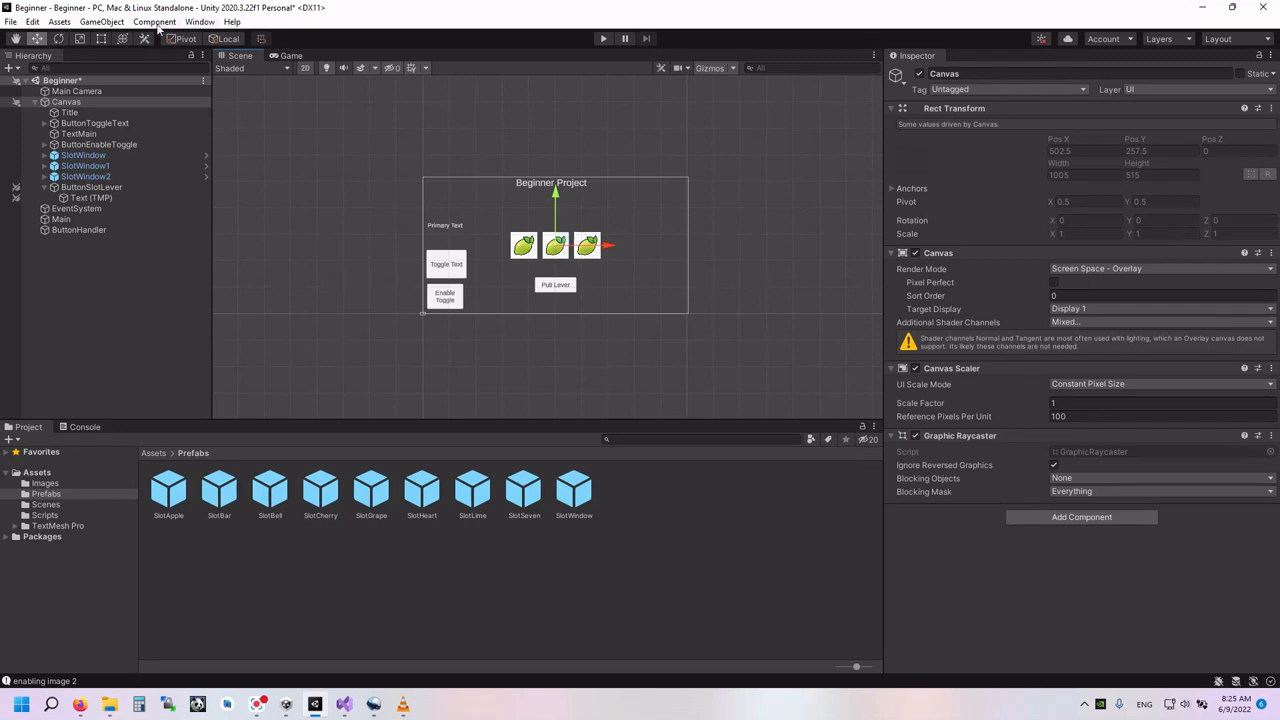
{"action": "left_click", "coordinate": [288, 56]}
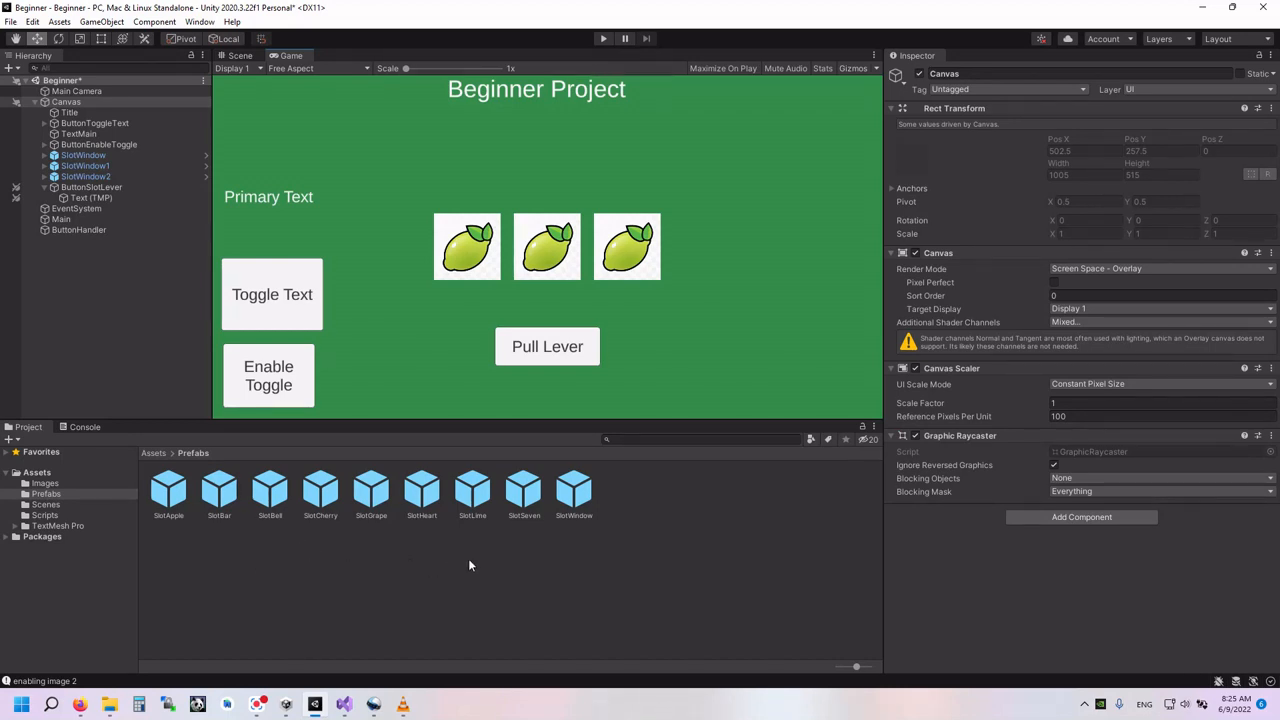
- Run the scene, pull the lever once to test the three slot windows, and stop play mode
{"action": "left_click", "coordinate": [604, 40]}
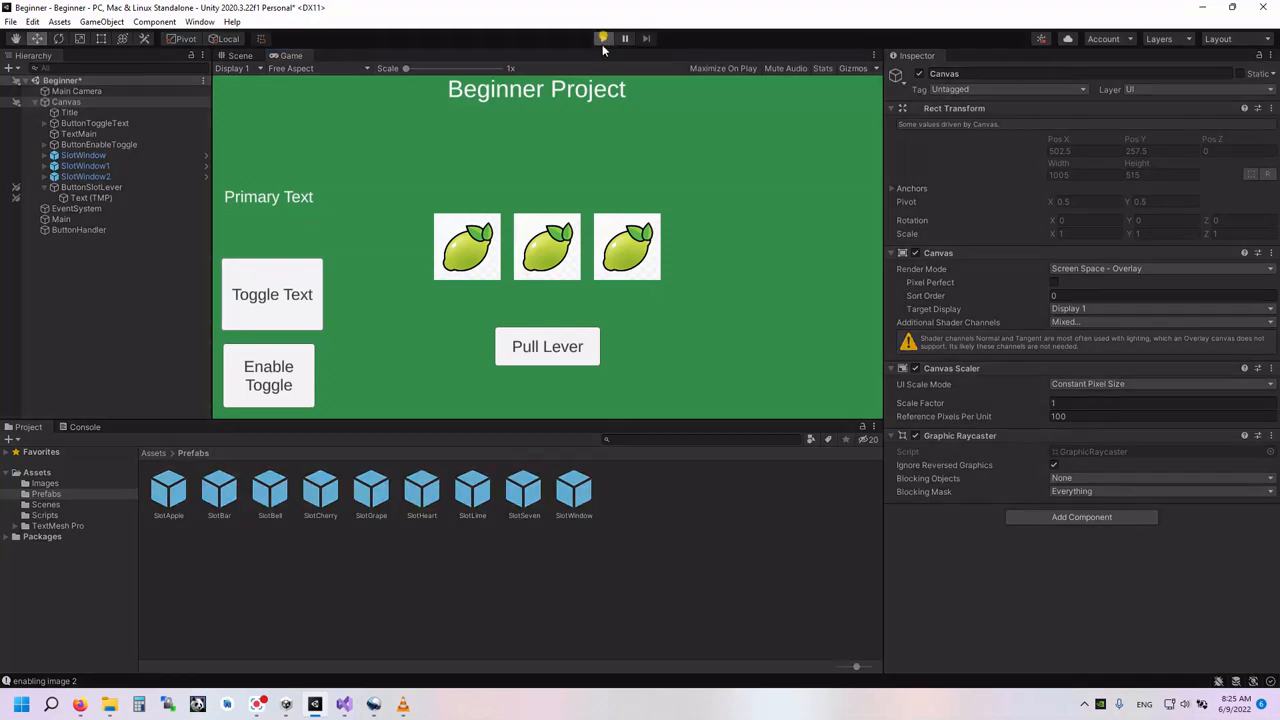
{"action": "left_click", "coordinate": [558, 345]}
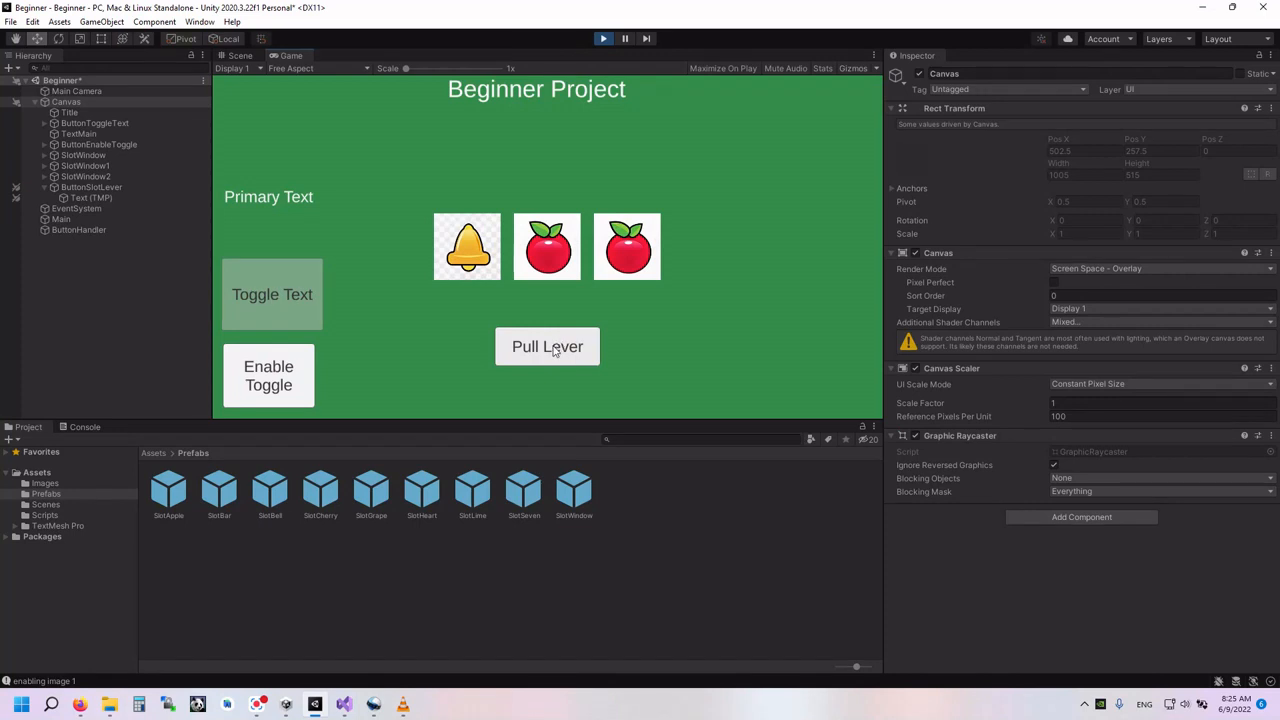
{"action": "key", "text": "ctrl+p"}
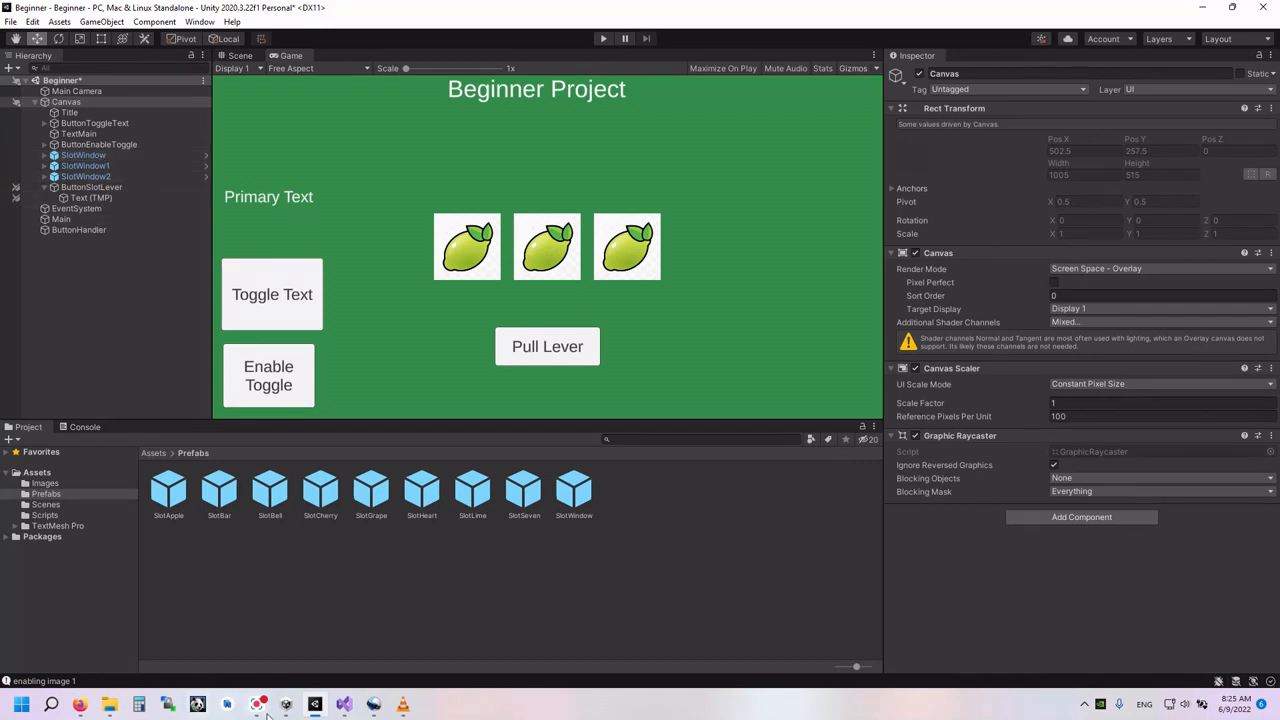
- Review the SlotRoller script's RollSlots code and fields in Visual Studio, and return to Unity
{"action": "left_click", "coordinate": [344, 704]}
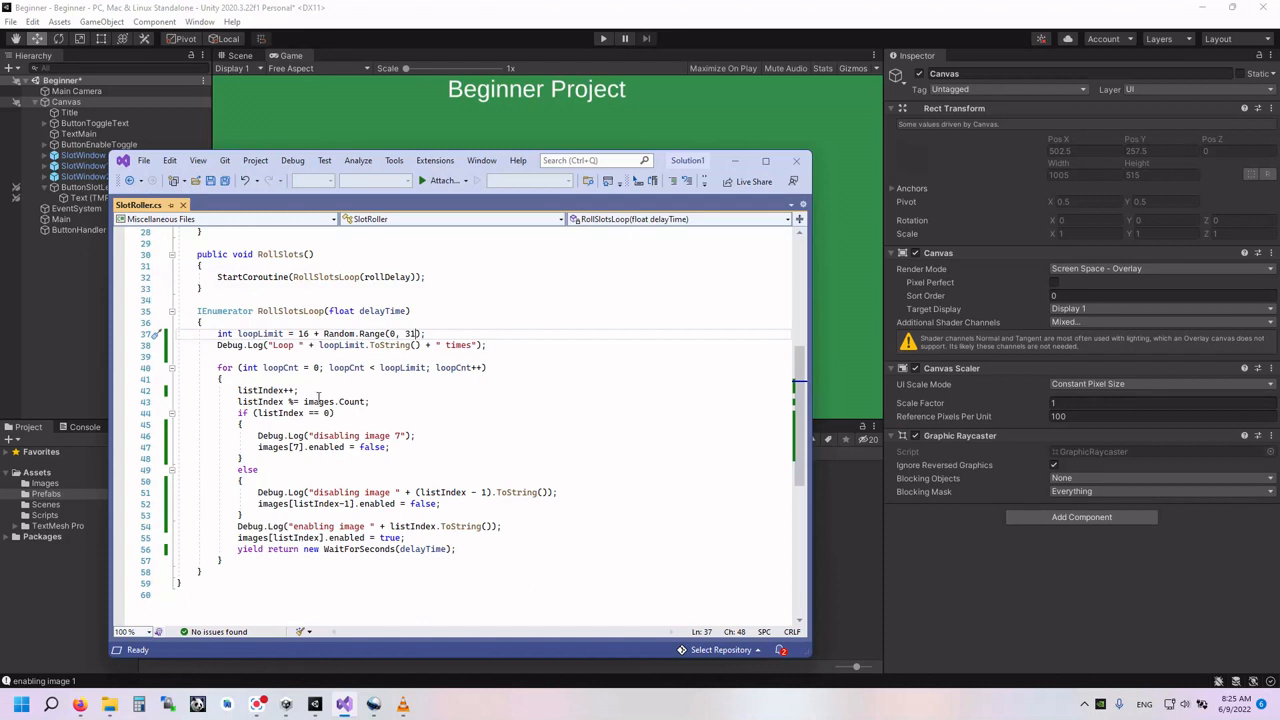
{"action": "mouse_move", "coordinate": [321, 398]}
{"action": "scroll", "coordinate": [287, 366], "scroll_direction": "up", "scroll_amount": 7}
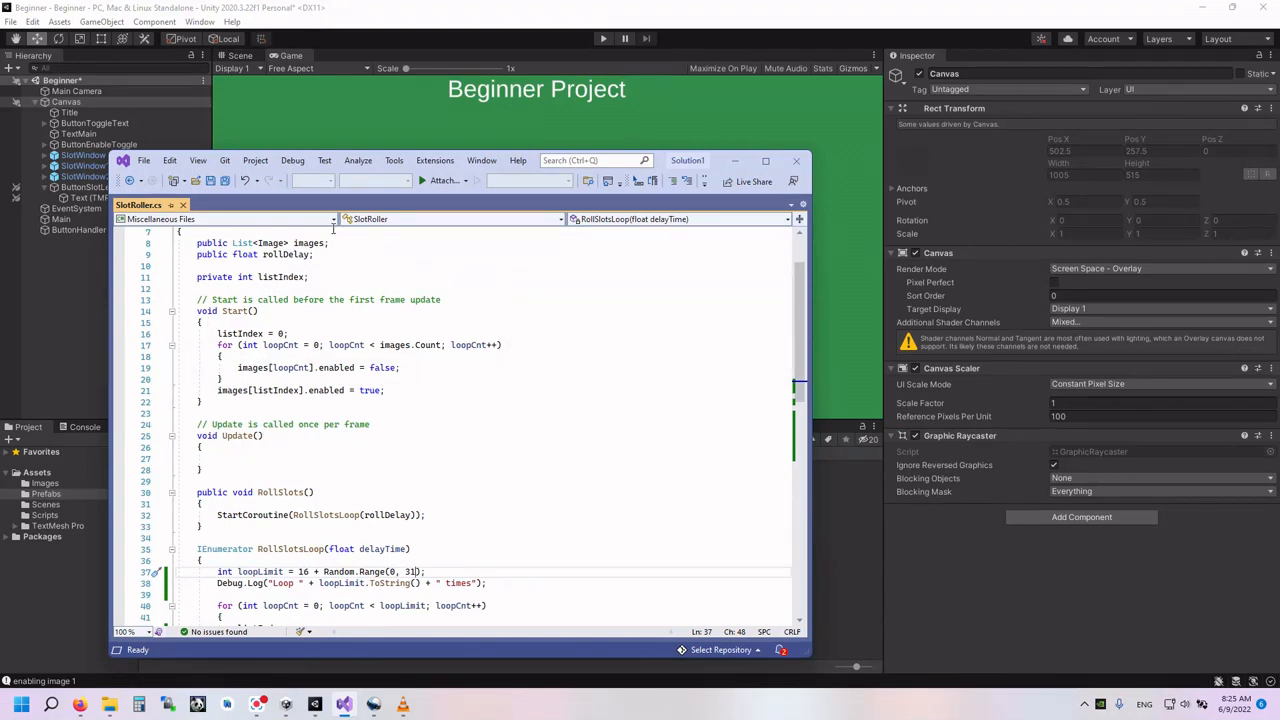
{"action": "left_click", "coordinate": [833, 608]}
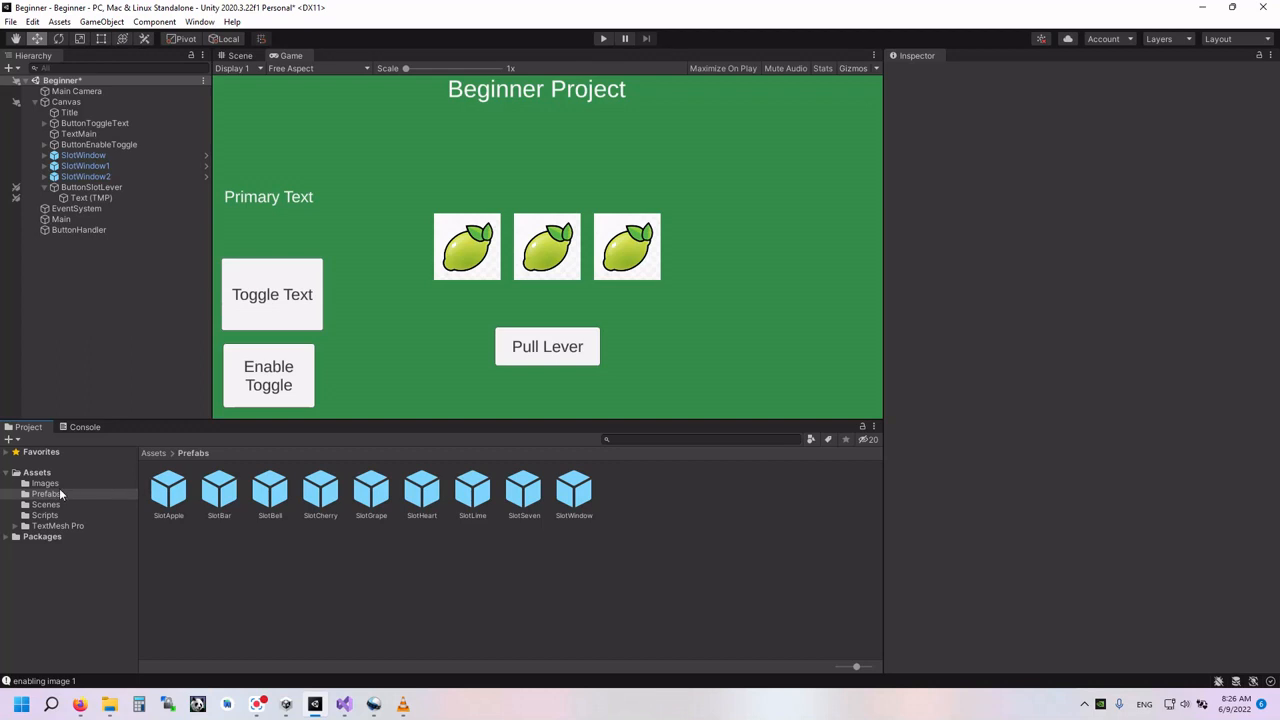
- Open the Main script from the Scripts folder and find its SlotWindow declaration and PullSlotLever method
{"action": "left_click", "coordinate": [45, 515]}
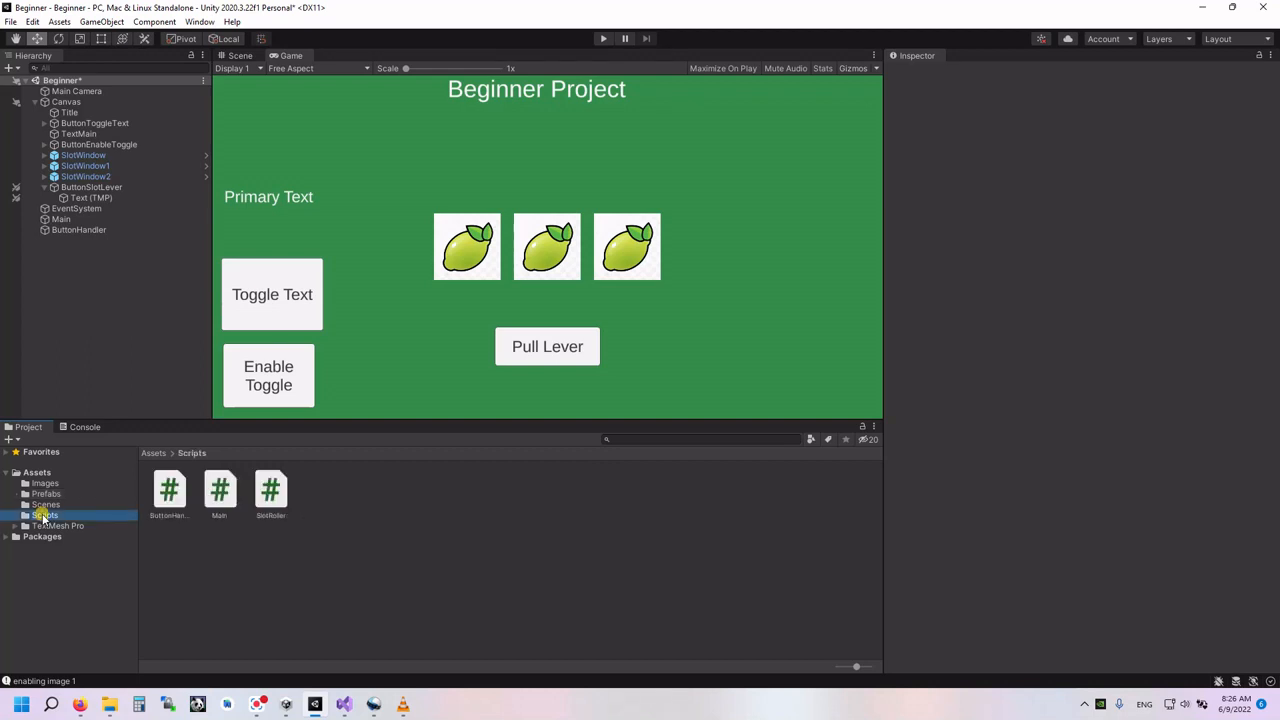
{"action": "double_click", "coordinate": [222, 490]}
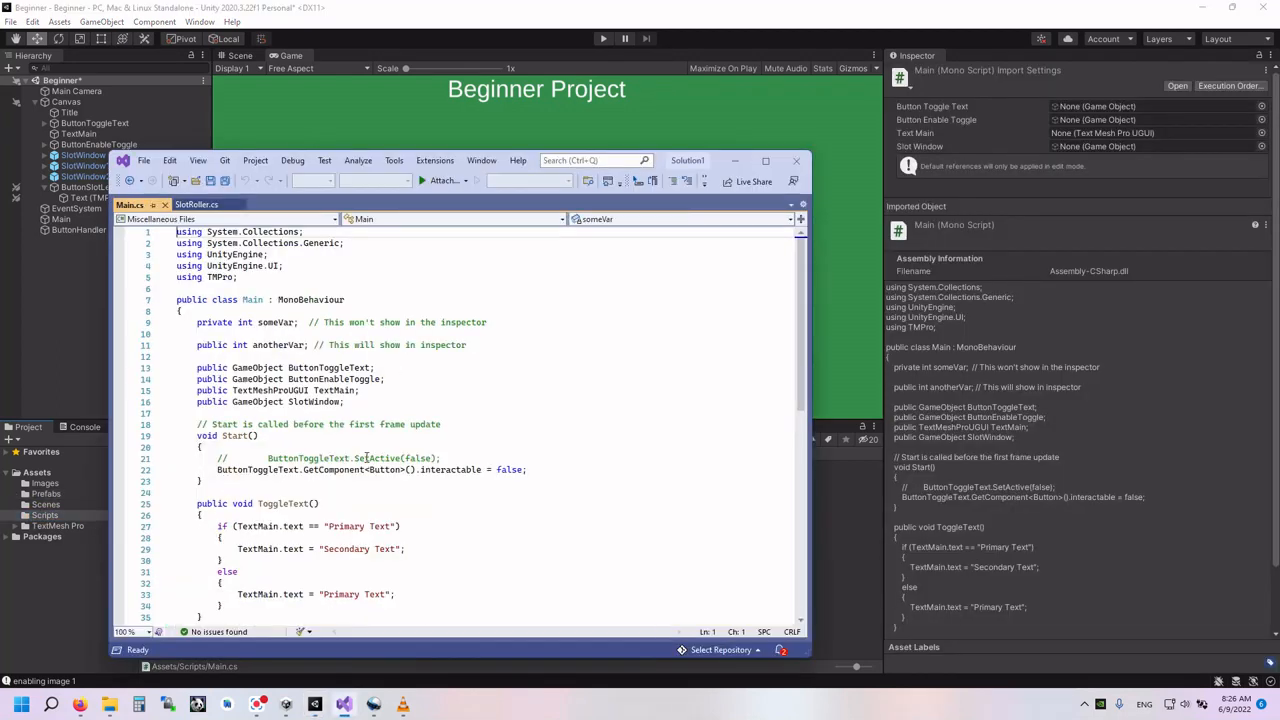
{"action": "scroll", "coordinate": [360, 462], "scroll_direction": "down", "scroll_amount": 4}
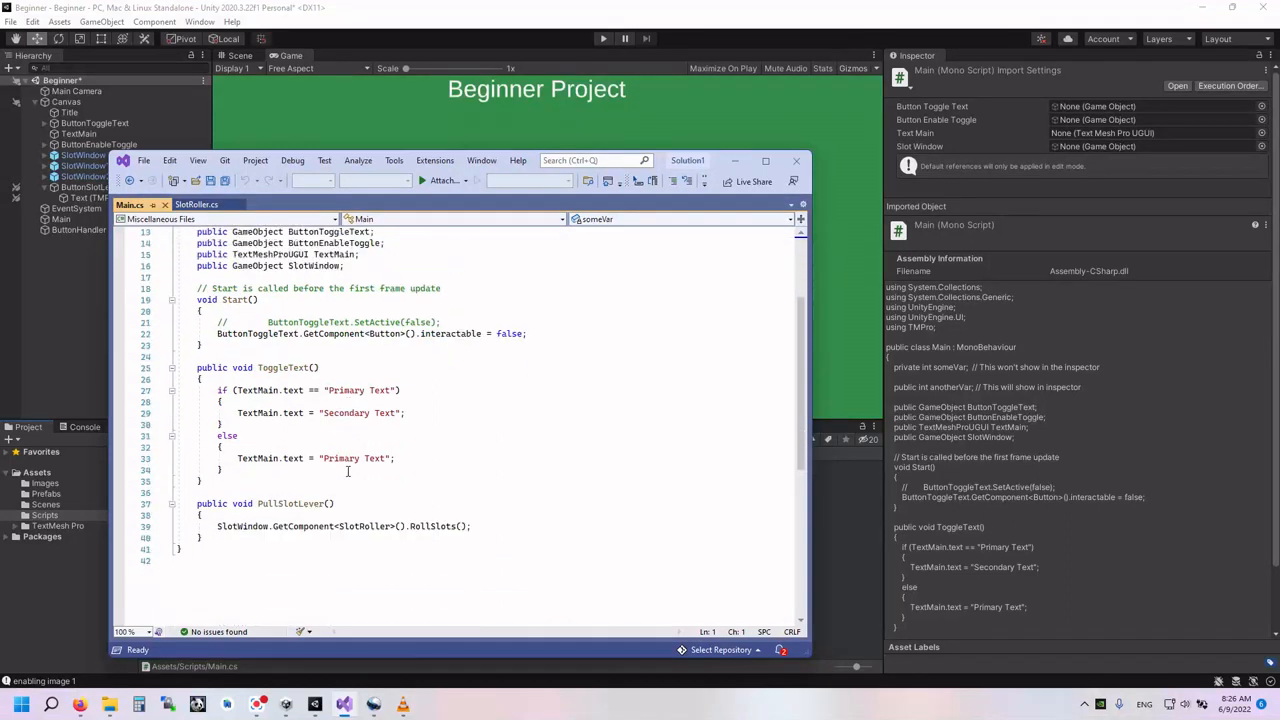
{"action": "scroll", "coordinate": [348, 470], "scroll_direction": "down", "scroll_amount": 1}
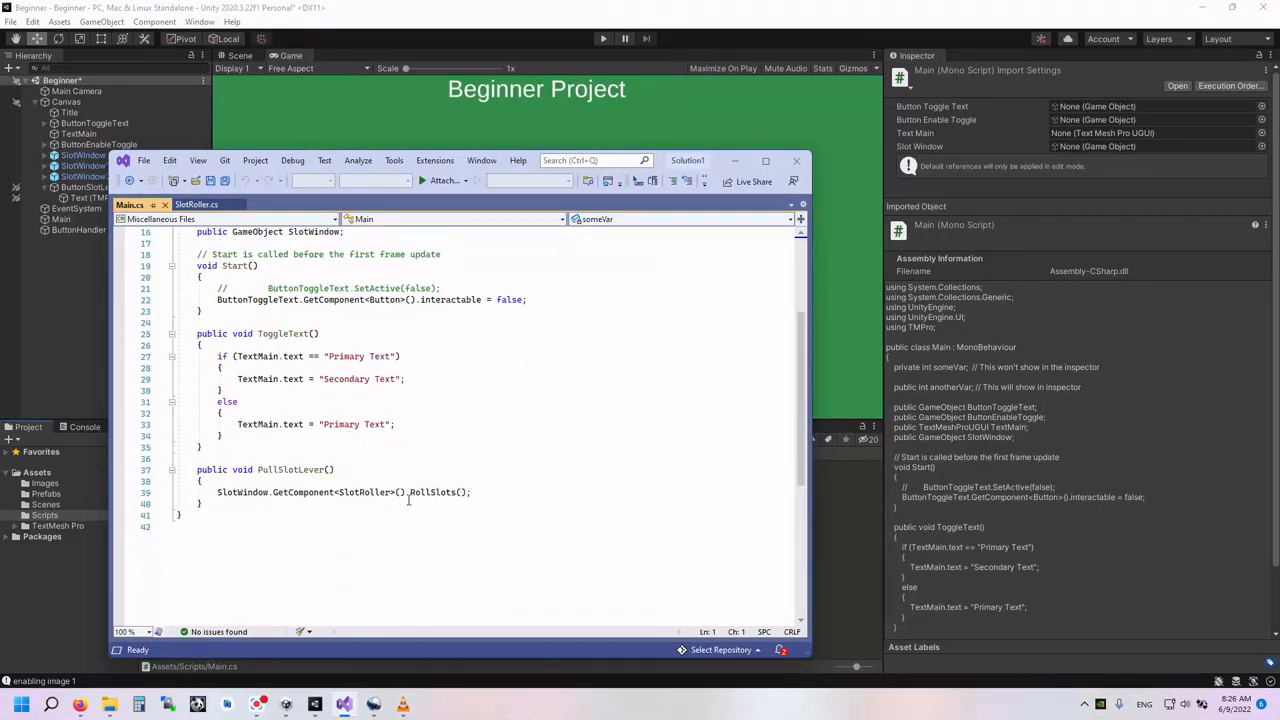
{"action": "scroll", "coordinate": [486, 495], "scroll_direction": "up", "scroll_amount": 2}
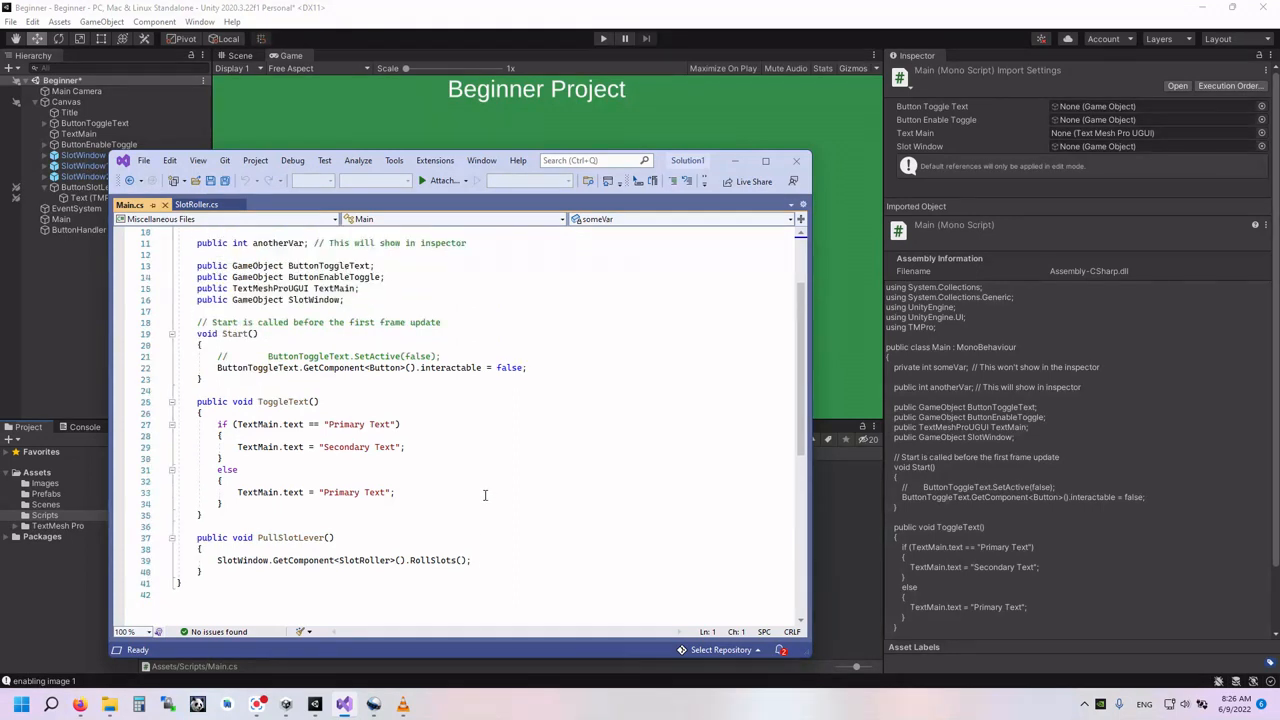
{"action": "left_click", "coordinate": [195, 300]}
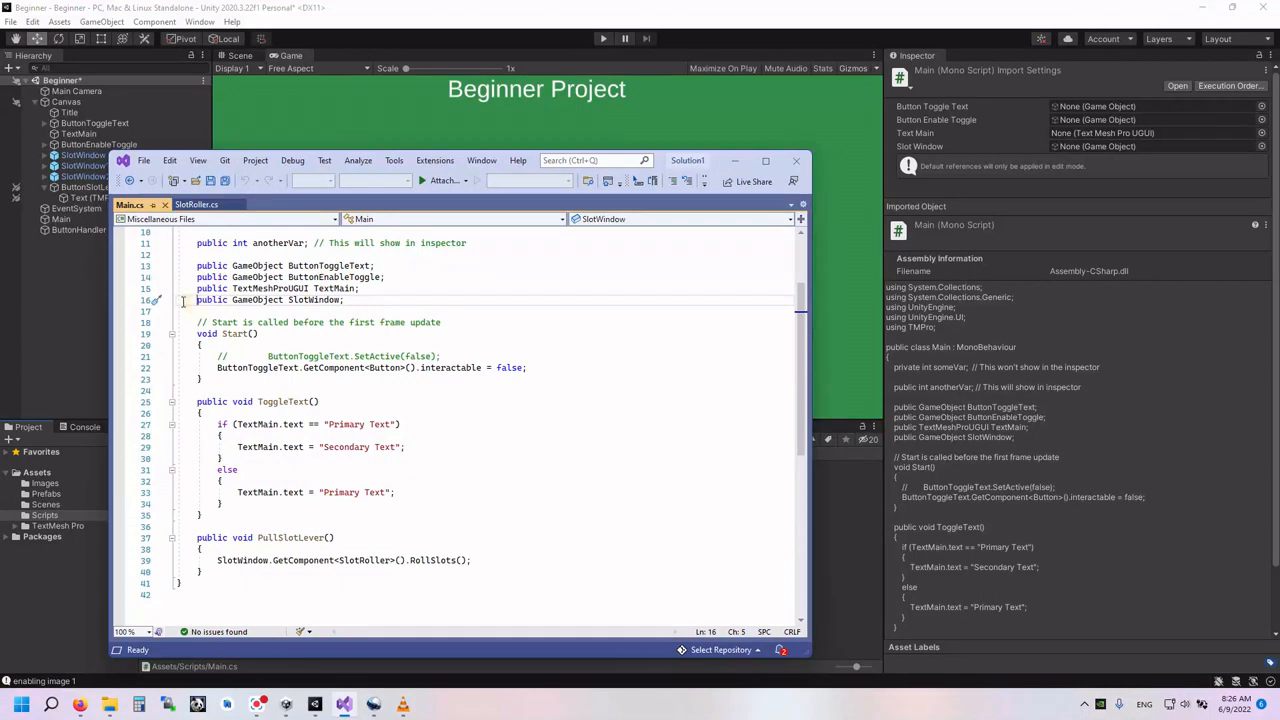
{"action": "left_click", "coordinate": [177, 300]}
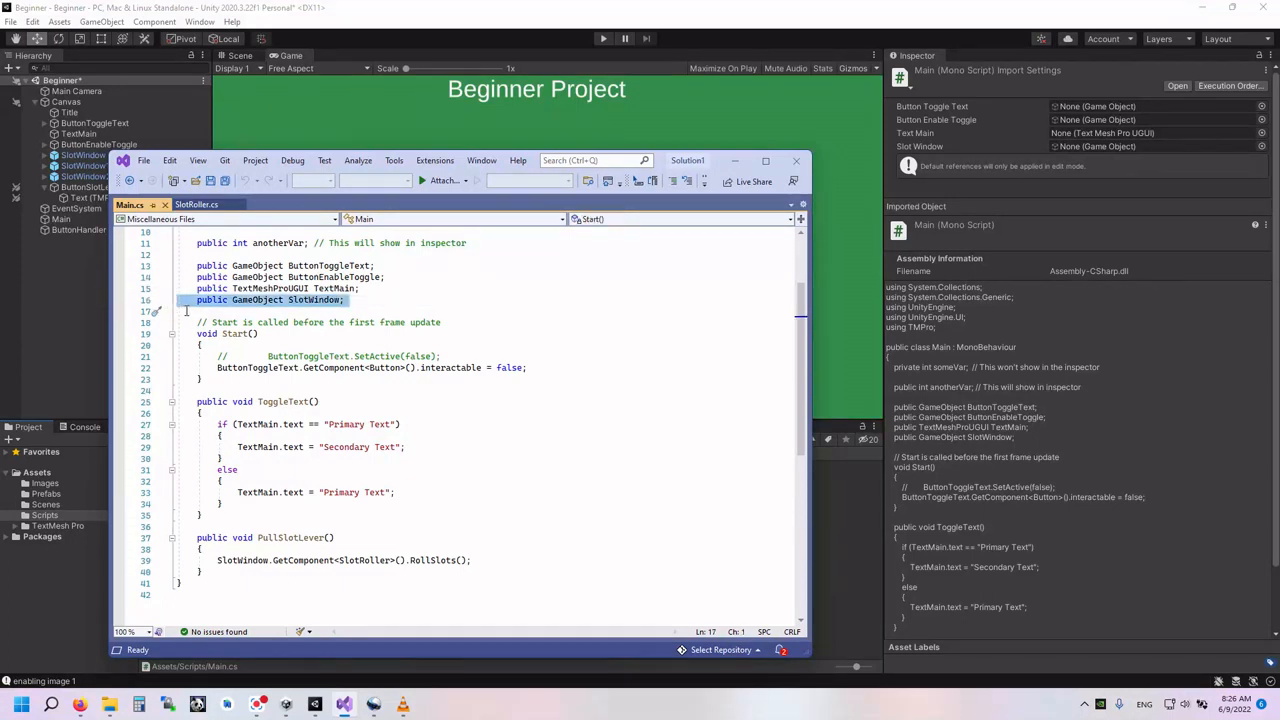
{"action": "type", "text": "int imgNumber;"}
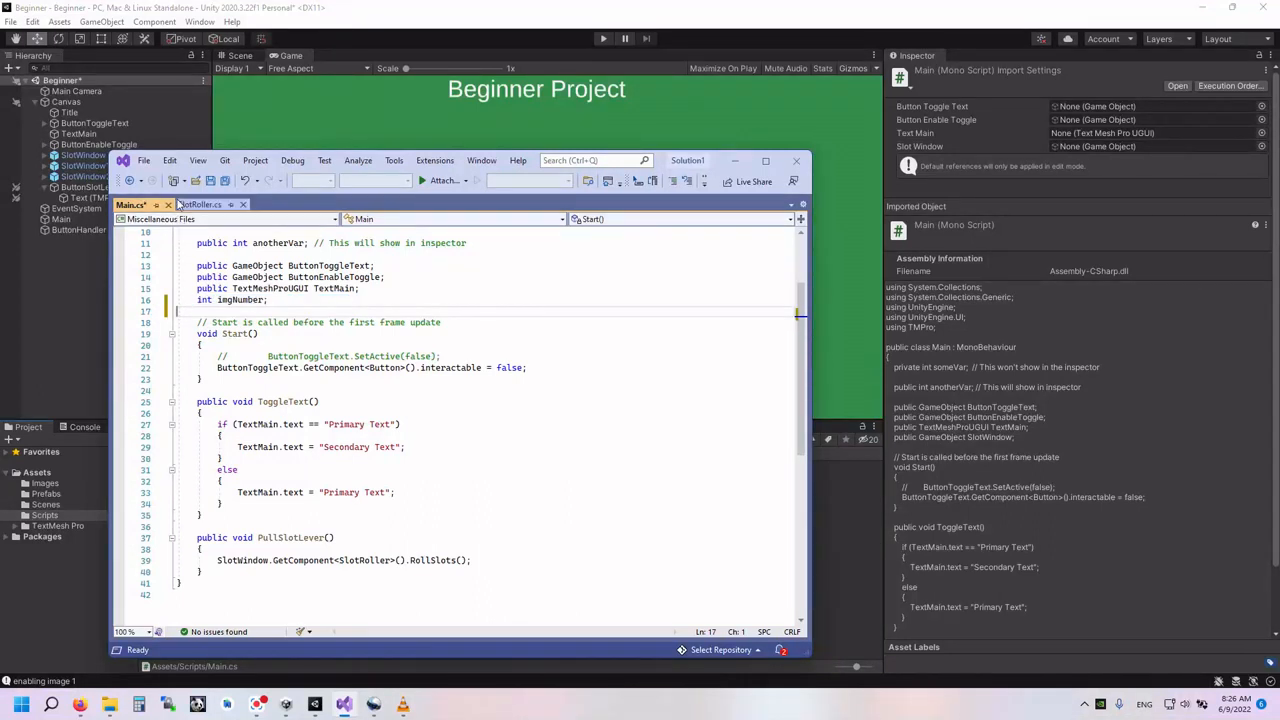
{"action": "left_click", "coordinate": [246, 180]}
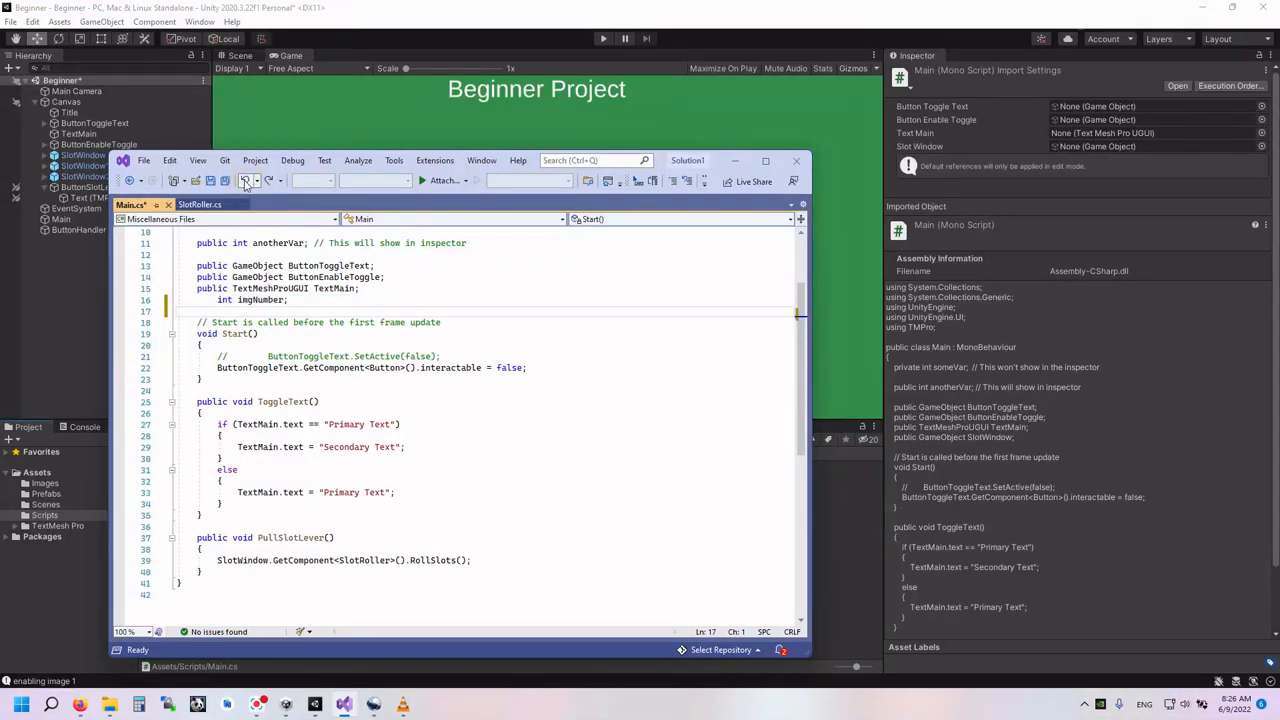
{"action": "left_click", "coordinate": [246, 180]}
{"action": "key", "text": "ctrl+c"}
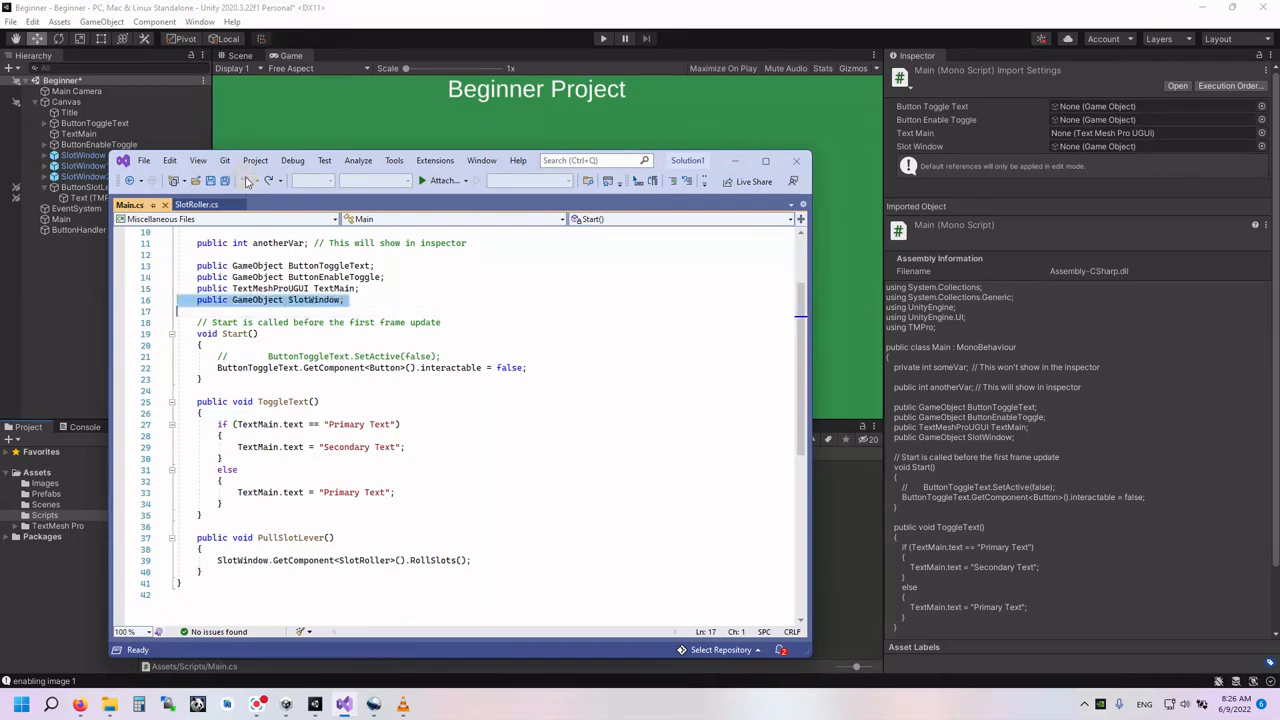
- Duplicate the public GameObject SlotWindow declaration twice and name the copies SlotWindow1 and SlotWindow2
{"action": "left_click", "coordinate": [184, 312]}
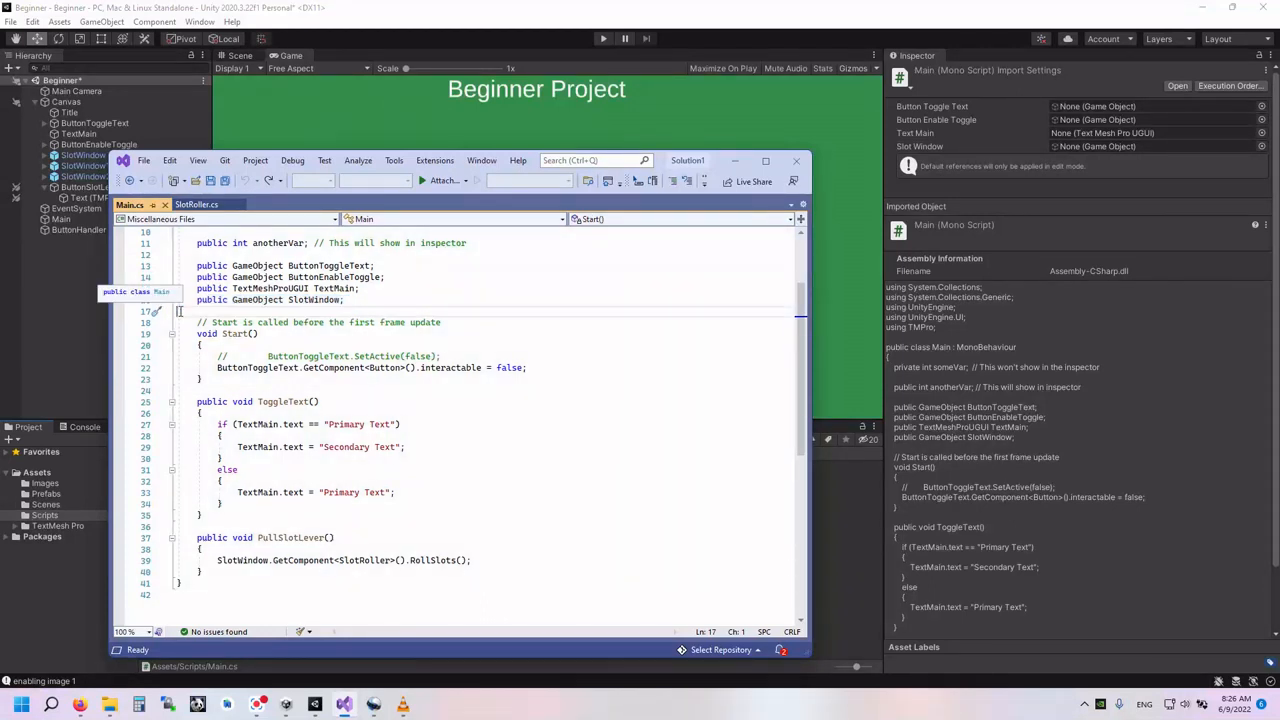
{"action": "key", "text": "ctrl+v"}
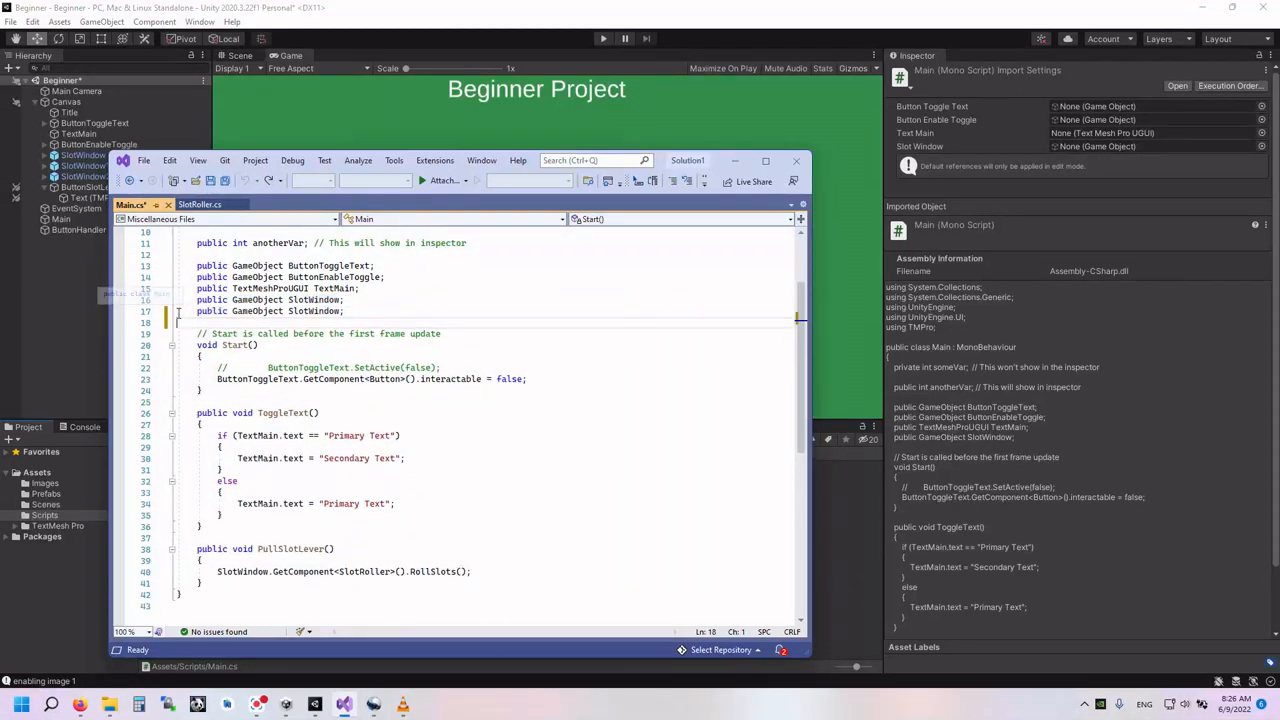
{"action": "key", "text": "ctrl+v"}
{"action": "left_click", "coordinate": [343, 311]}
{"action": "type", "text": "1"}
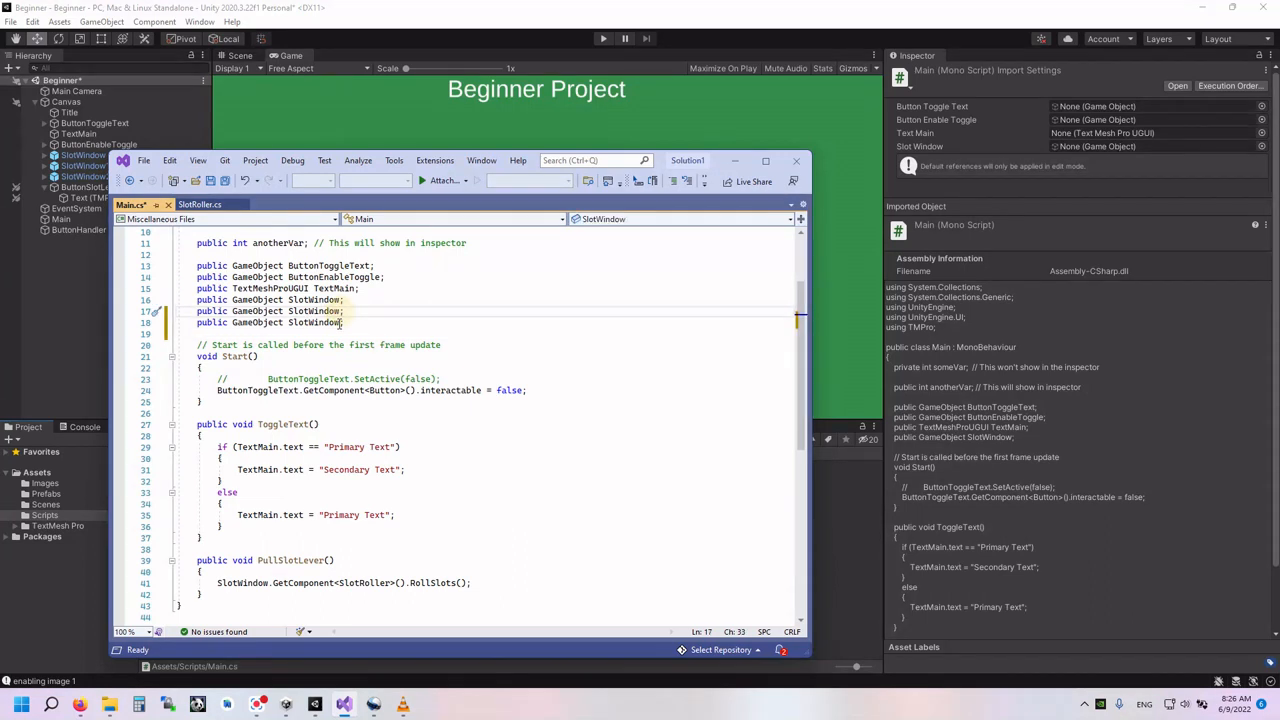
{"action": "left_click", "coordinate": [341, 322]}
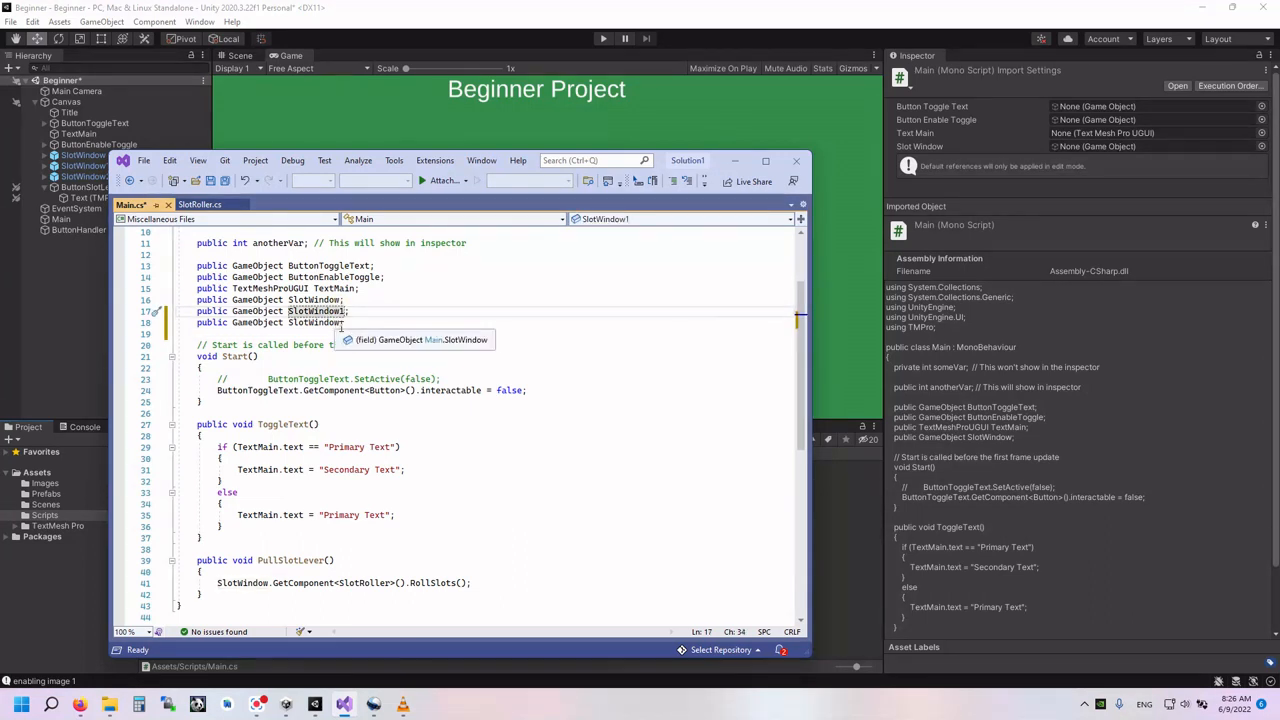
{"action": "type", "text": "2"}
- Duplicate the RollSlots call twice in PullSlotLever and point the copies at SlotWindow1 and SlotWindow2
{"action": "scroll", "coordinate": [343, 400], "scroll_direction": "down", "scroll_amount": 1}
{"action": "scroll", "coordinate": [343, 406], "scroll_direction": "down", "scroll_amount": 4}
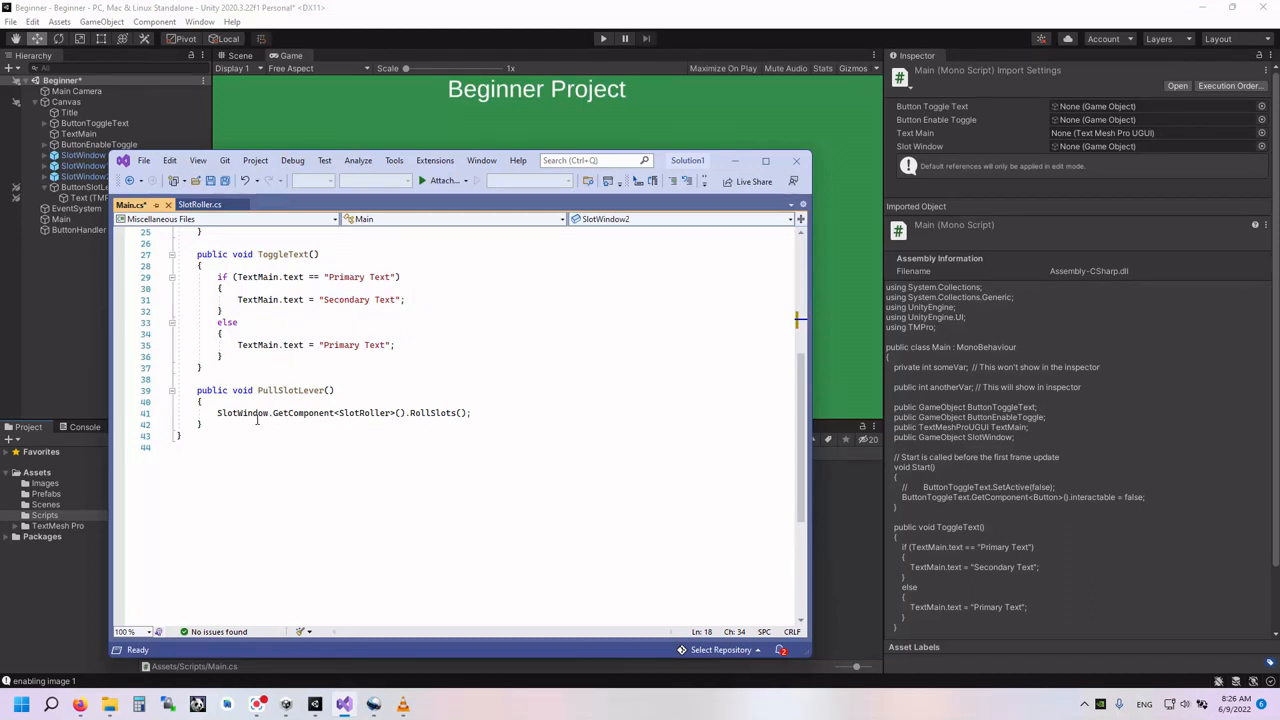
{"action": "left_click", "coordinate": [177, 414]}
{"action": "left_click", "coordinate": [178, 414]}
{"action": "key", "text": "ctrl+c"}
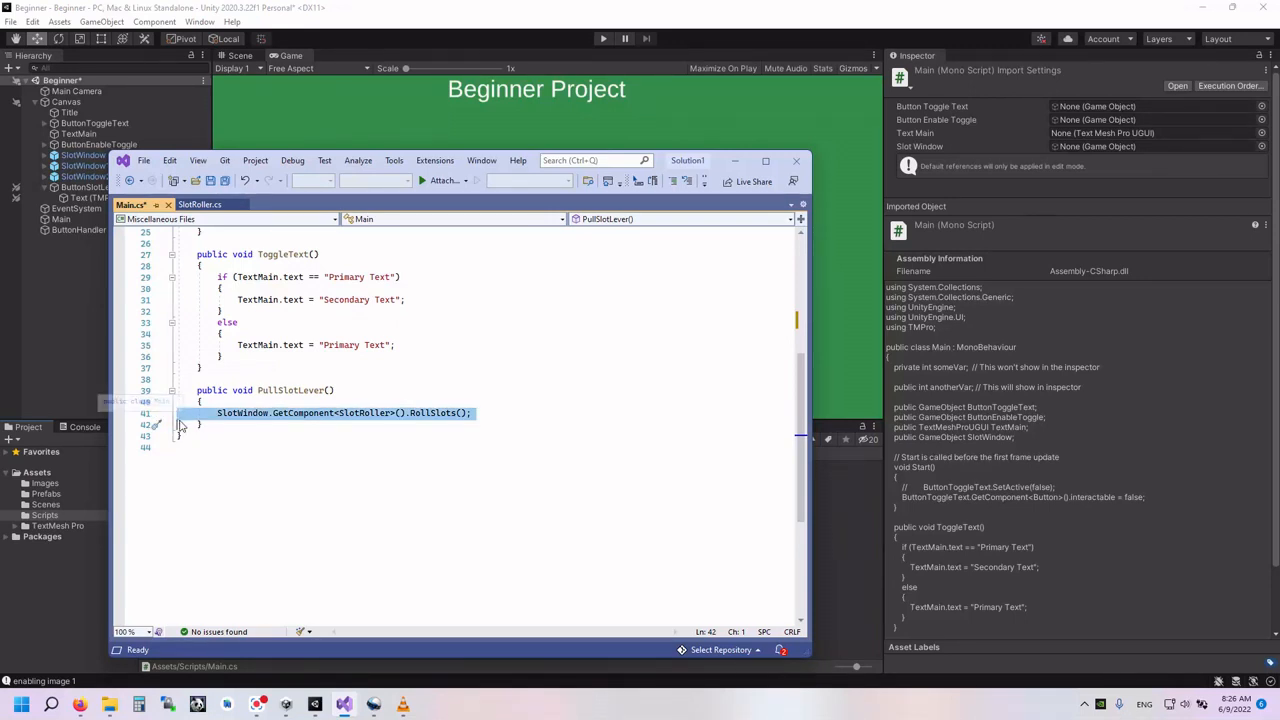
{"action": "left_click", "coordinate": [177, 424]}
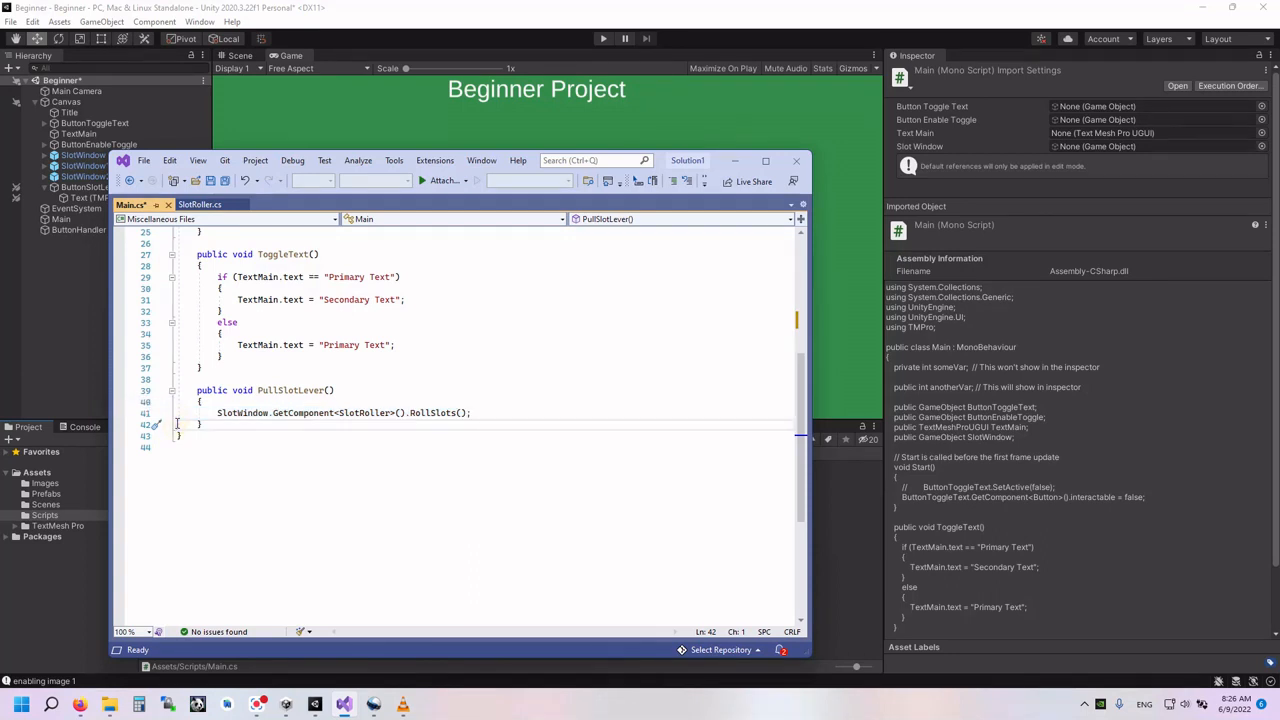
{"action": "key", "text": "ctrl+v"}
{"action": "key", "text": "ctrl+v"}
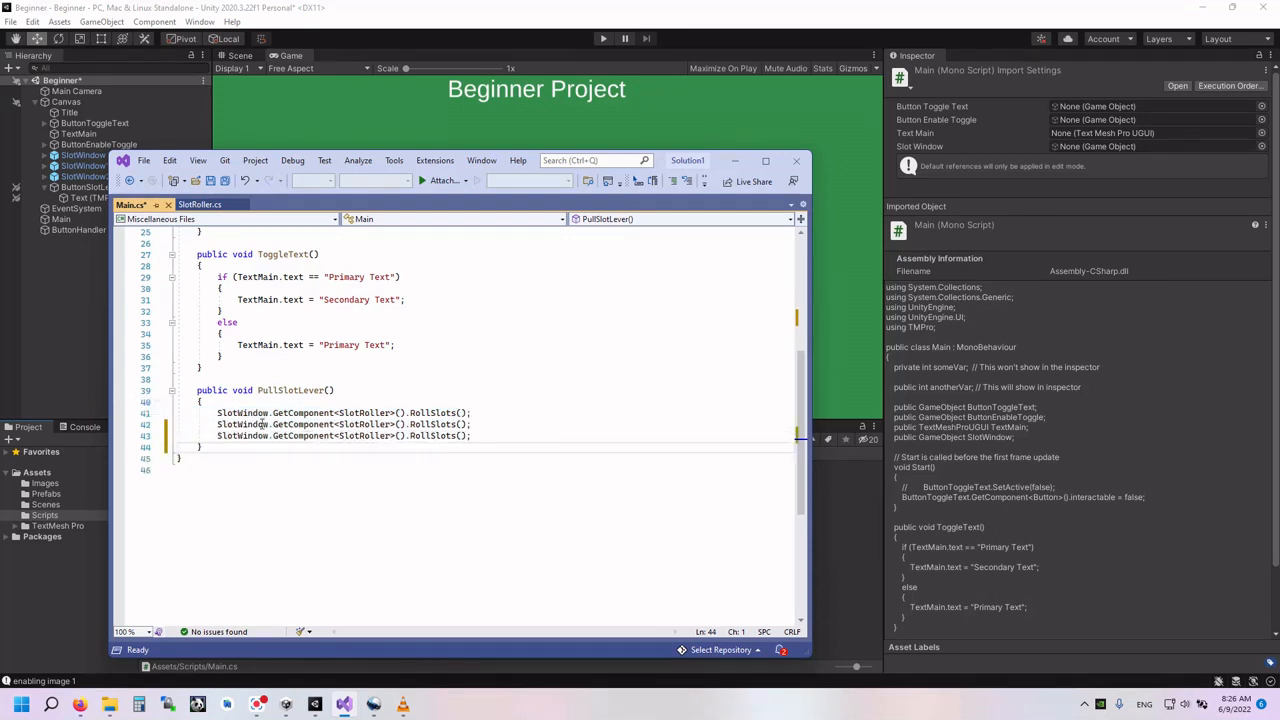
{"action": "left_click", "coordinate": [268, 425]}
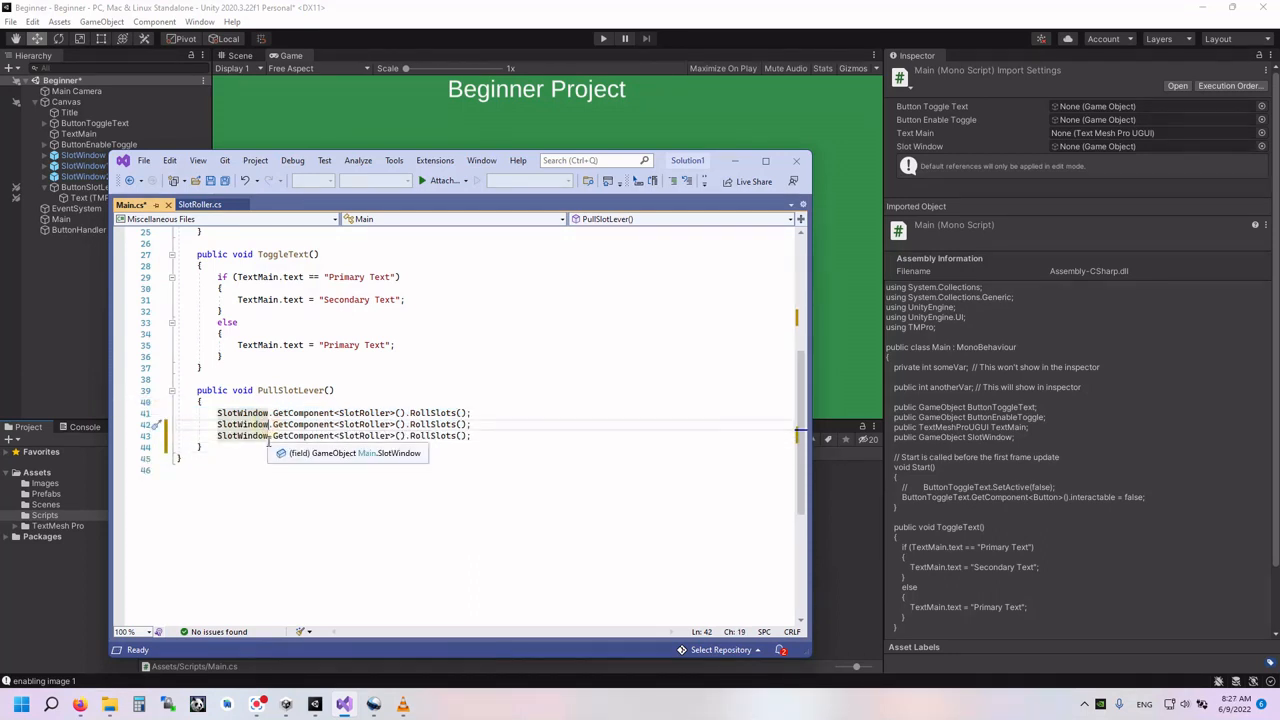
{"action": "type", "text": "1"}
{"action": "left_click", "coordinate": [269, 436]}
{"action": "type", "text": "2"}
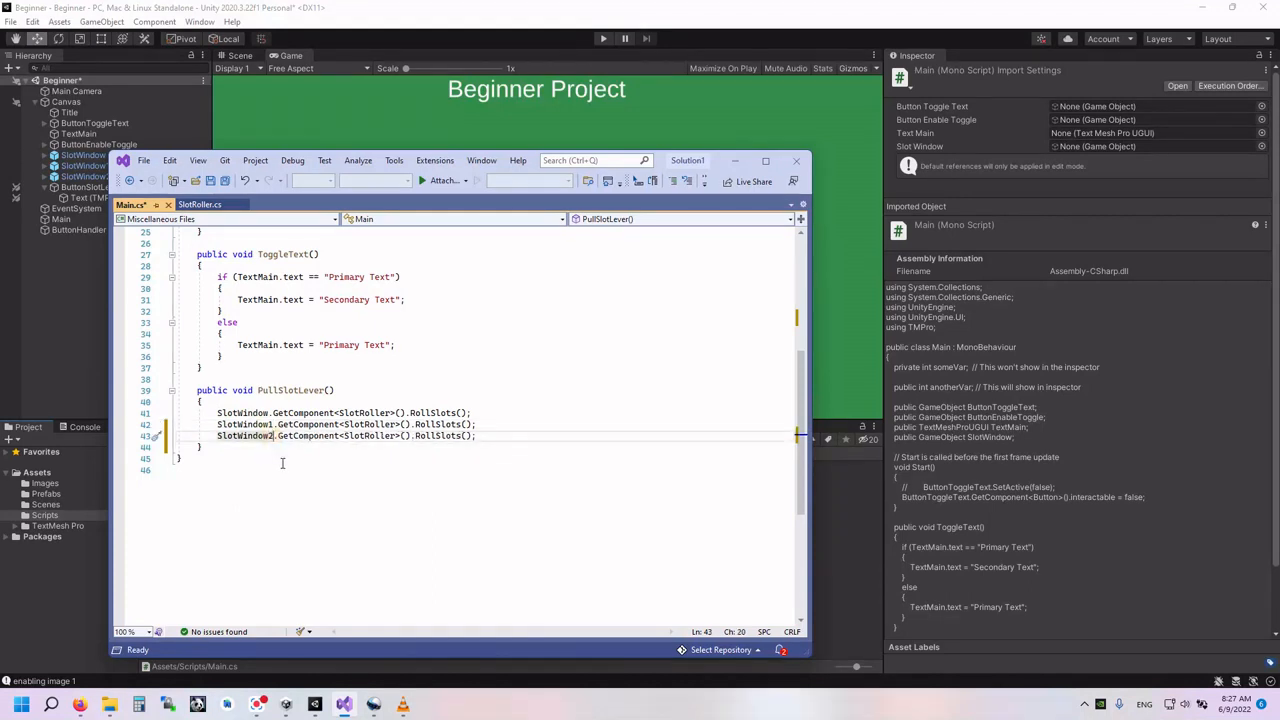
{"action": "left_click", "coordinate": [479, 435]}
- Save Main.cs and switch back to Unity to load the updated script
{"action": "left_click", "coordinate": [143, 161]}
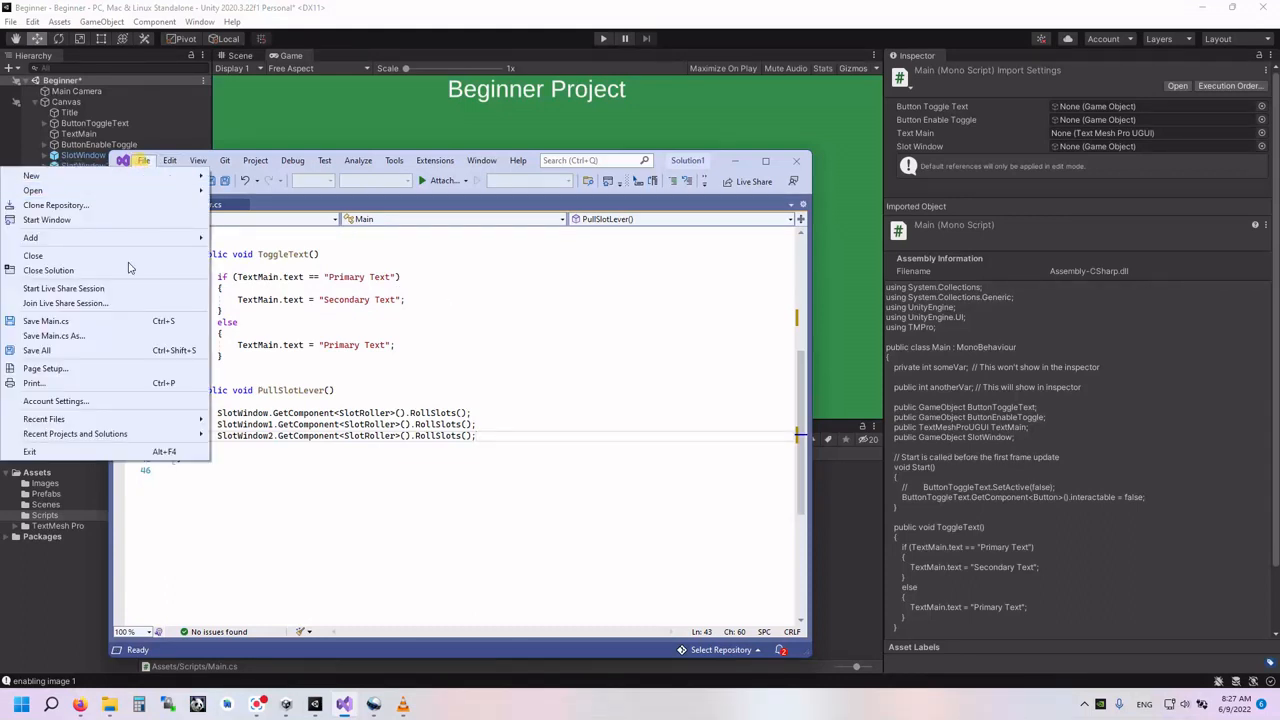
{"action": "left_click", "coordinate": [85, 322]}
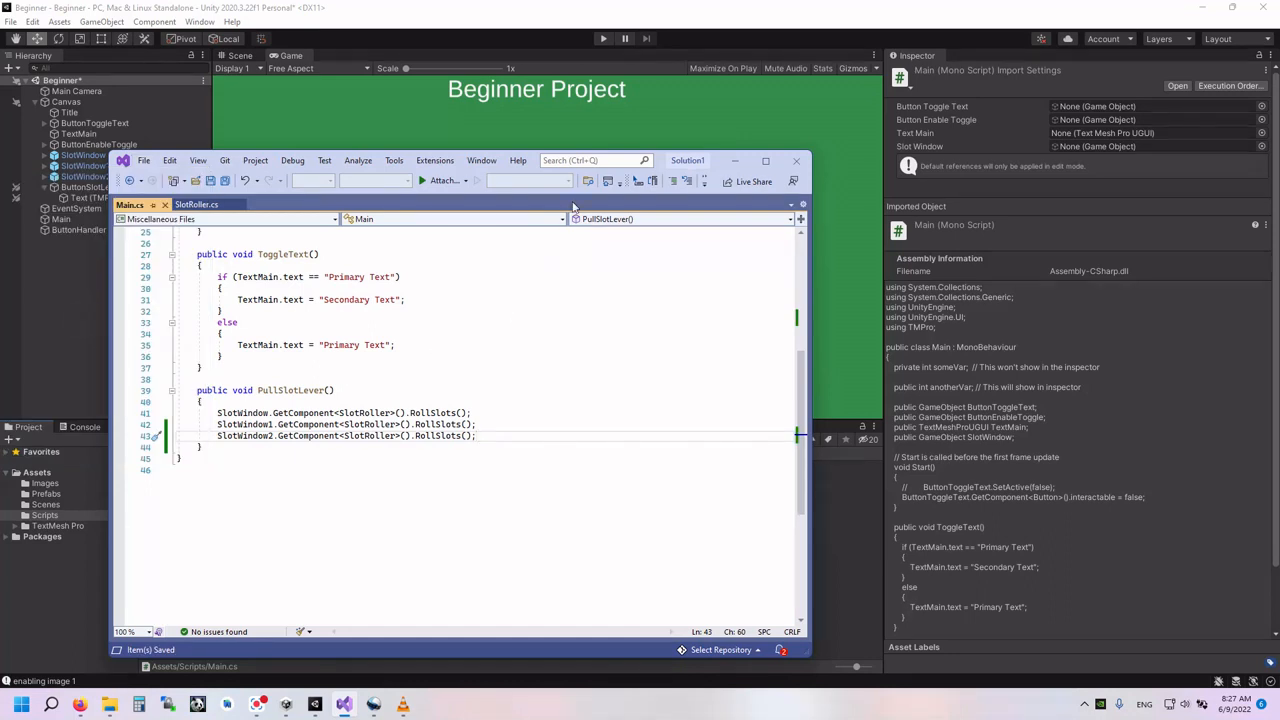
{"action": "left_click", "coordinate": [756, 133]}
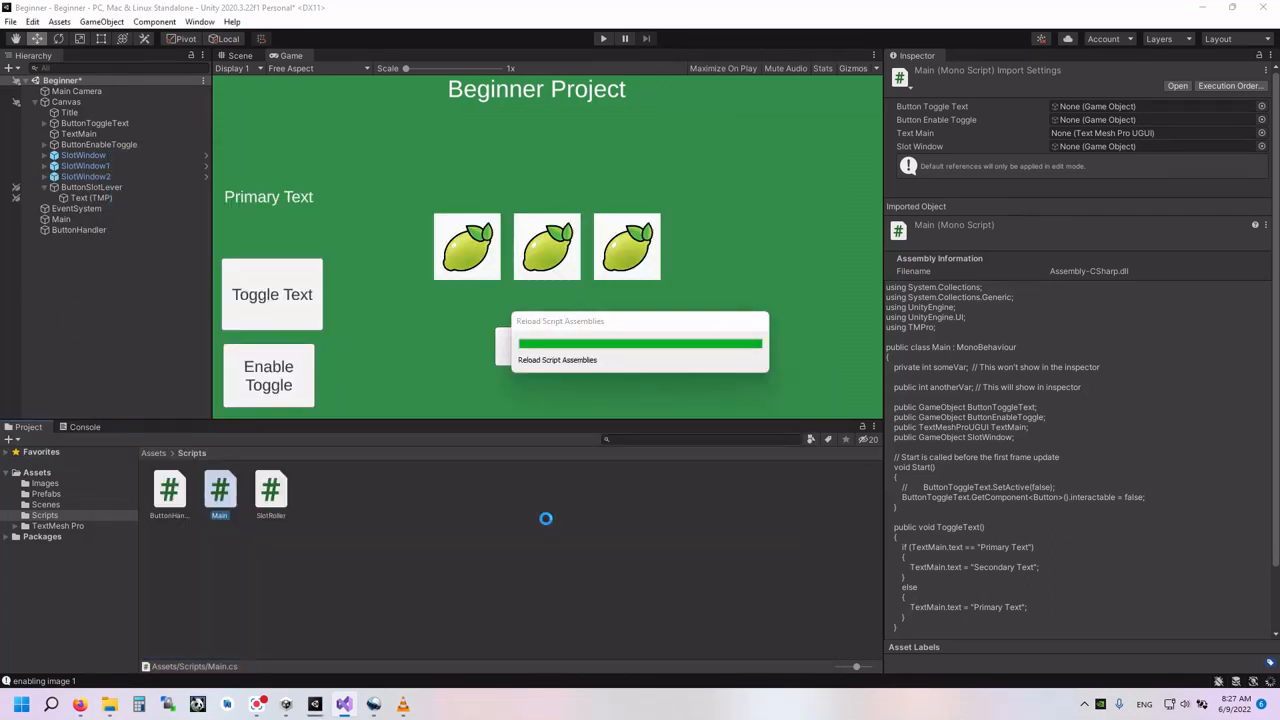
- Play the scene and pull the lever to test the updated Main script, stopping and restarting for a second test
{"action": "left_click", "coordinate": [601, 39]}
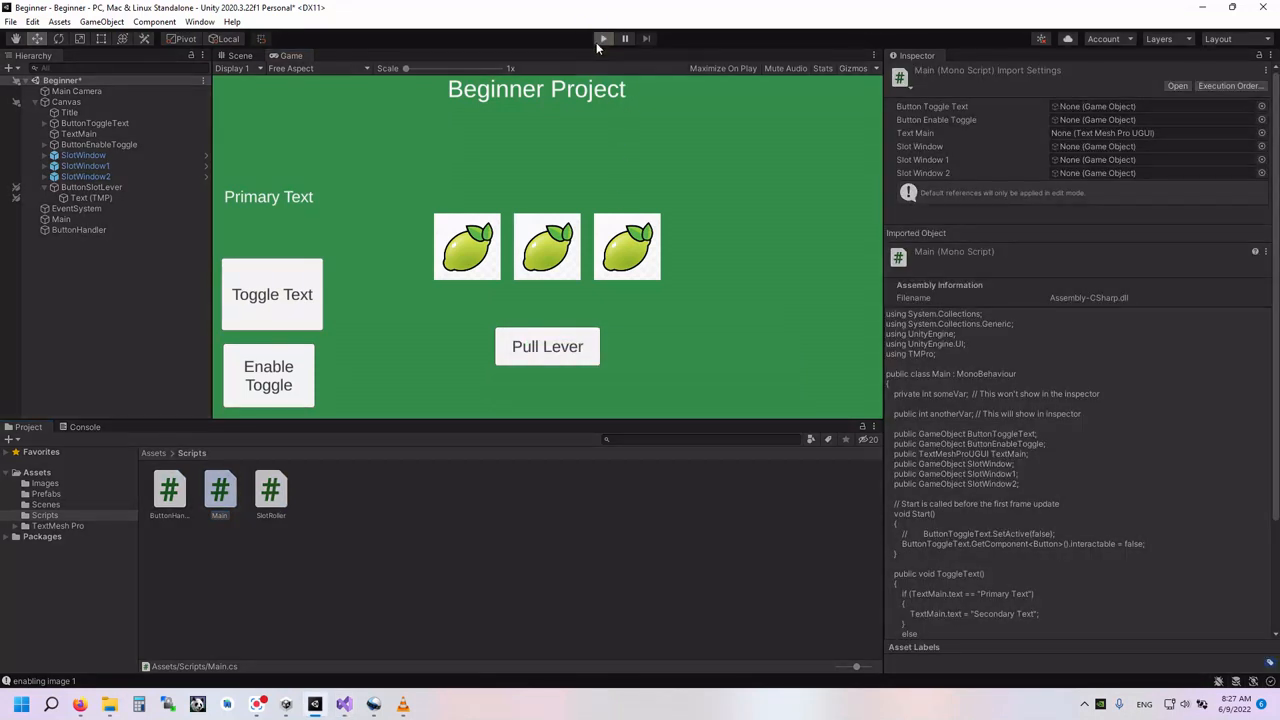
{"action": "left_click", "coordinate": [555, 357]}
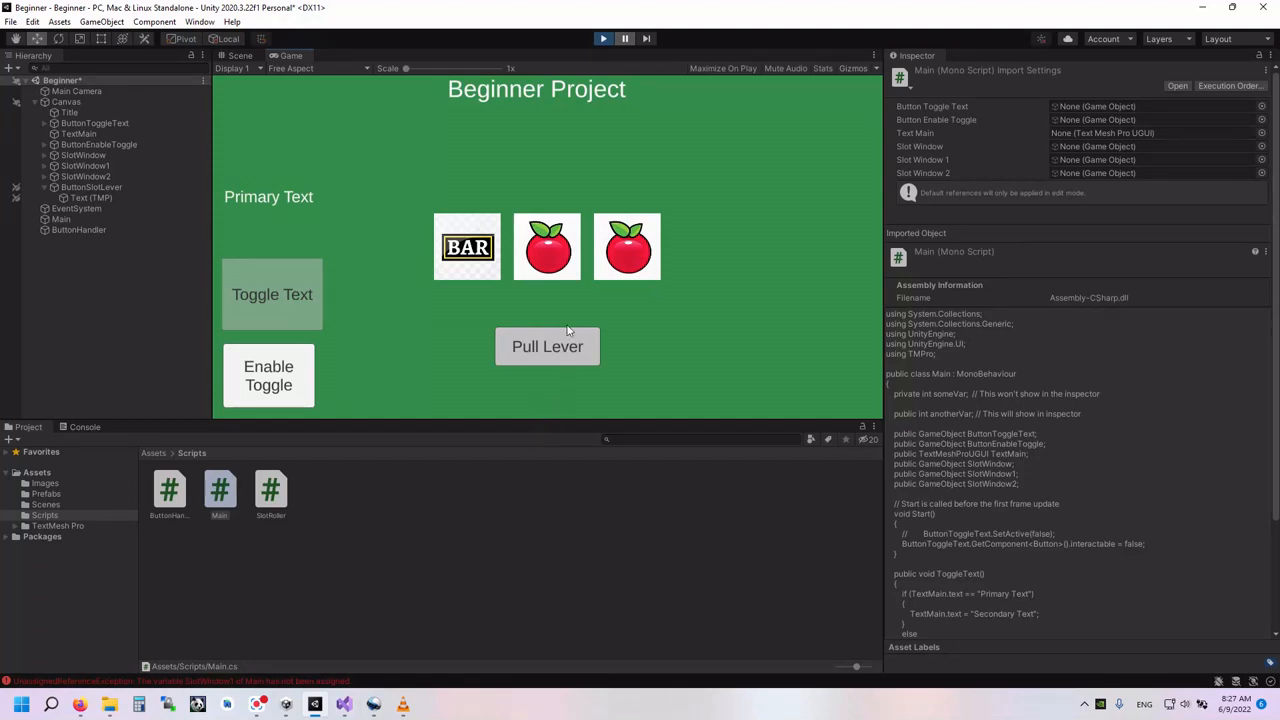
{"action": "left_click", "coordinate": [604, 40]}
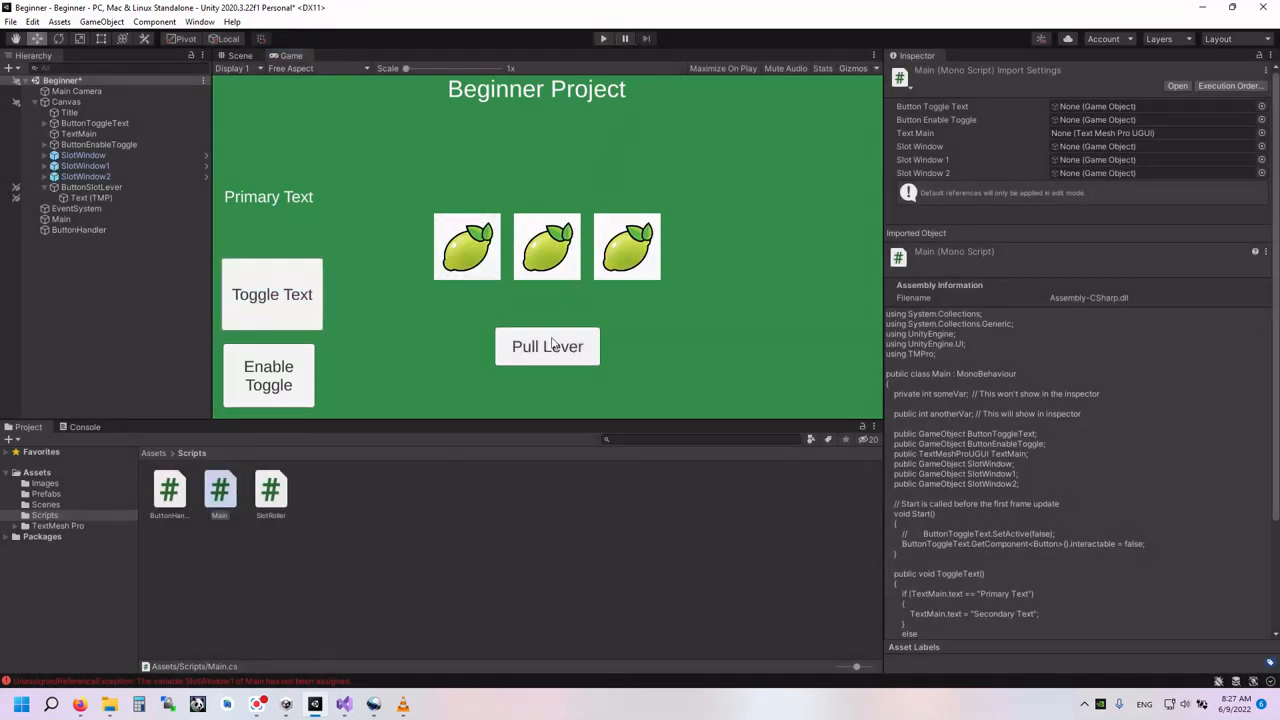
{"action": "left_click", "coordinate": [603, 40]}
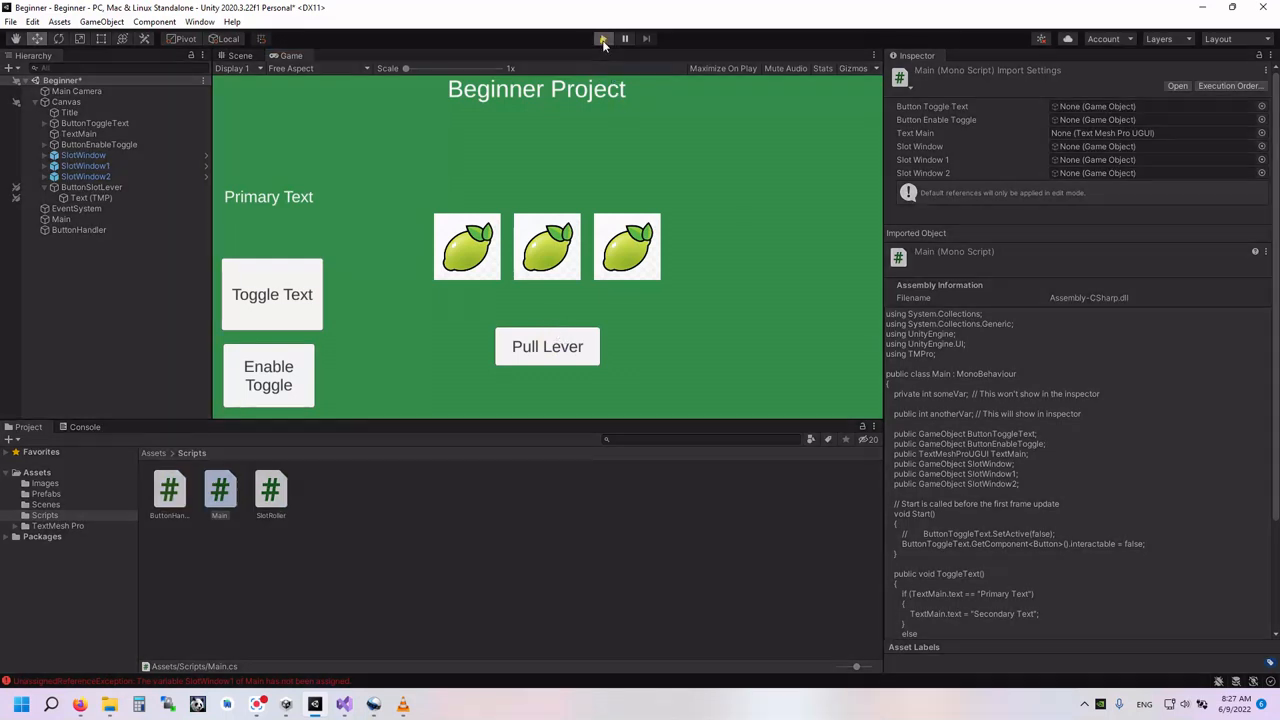
{"action": "left_click", "coordinate": [558, 358]}
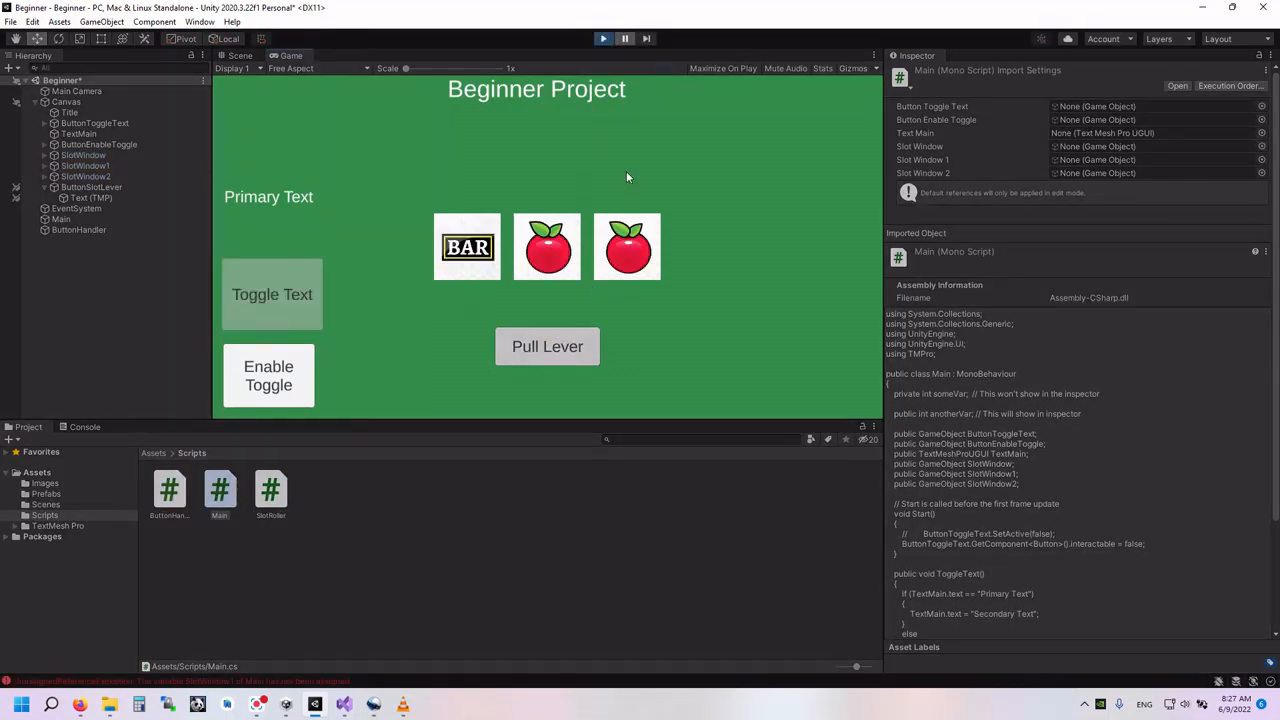
- Stop the running scene and select the Main object to show its script's Slot Window, Slot Window 1 and Slot Window 2 references
{"action": "left_click", "coordinate": [604, 40]}
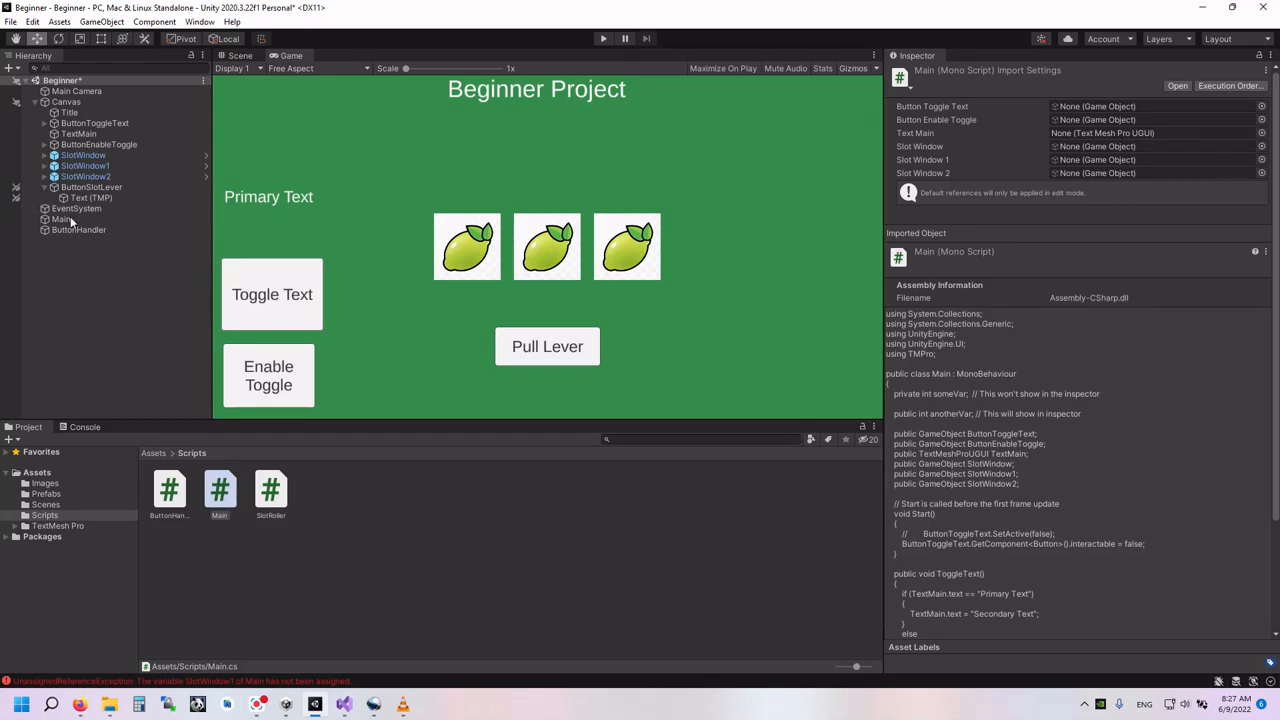
{"action": "left_click", "coordinate": [61, 219]}
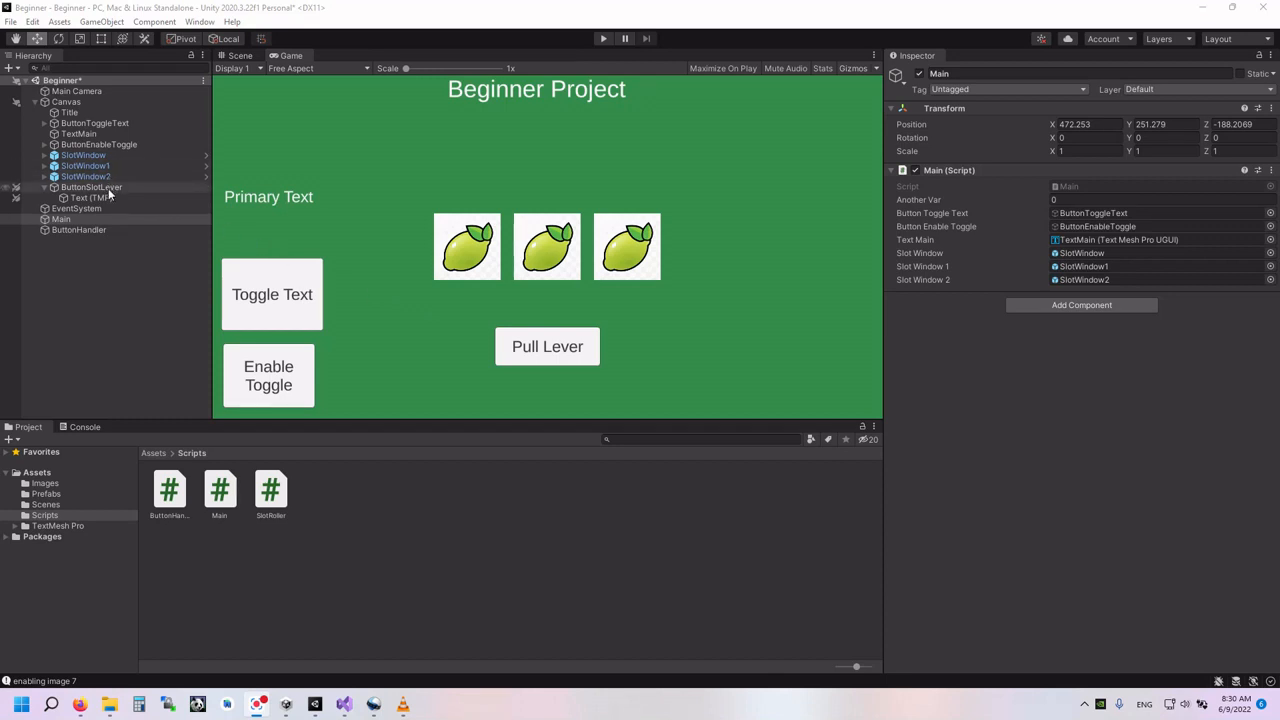
{"action": "left_click", "coordinate": [65, 219]}
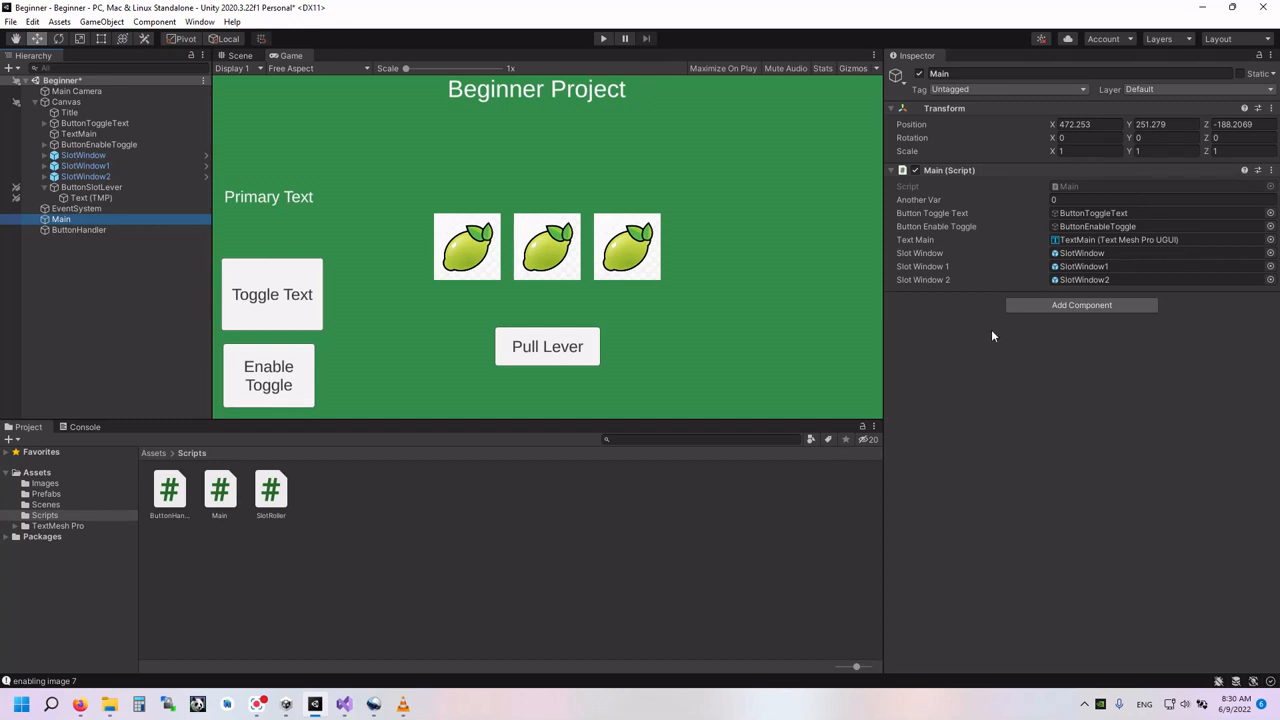
- Play the scene and pull the lever repeatedly to test that all three slot windows roll independently
{"action": "left_click", "coordinate": [602, 40]}
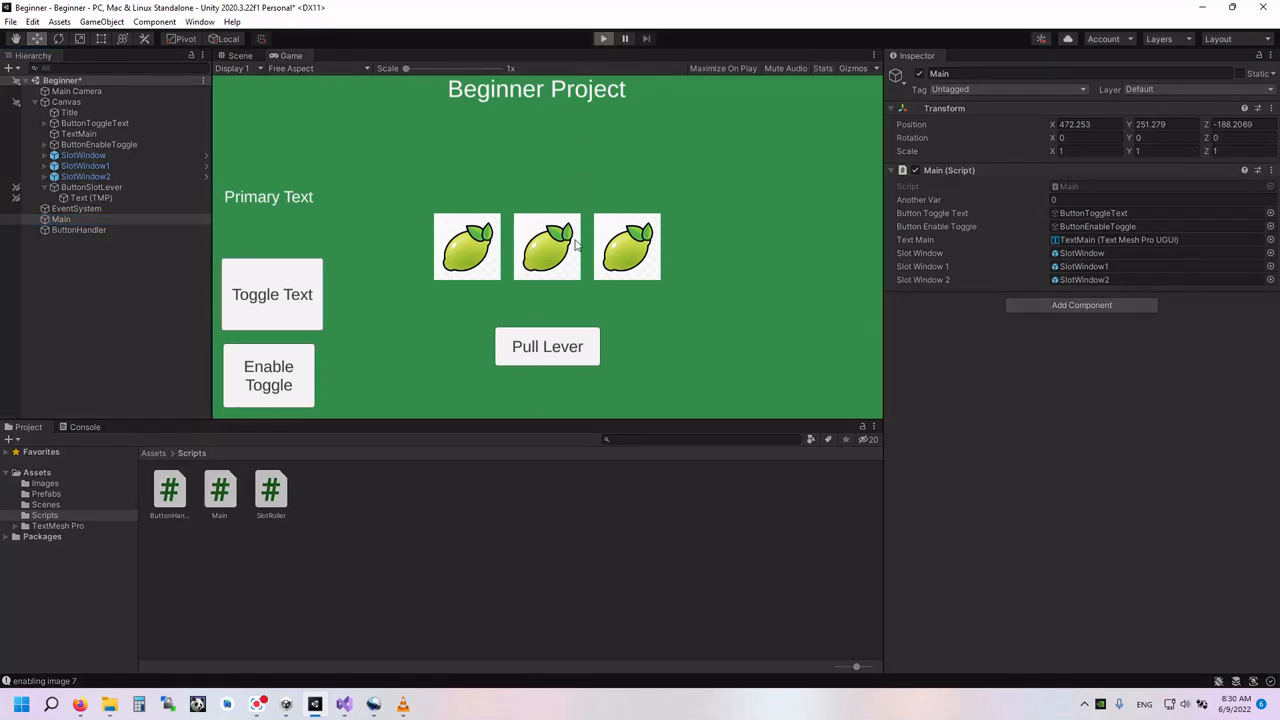
{"action": "left_click", "coordinate": [545, 348]}
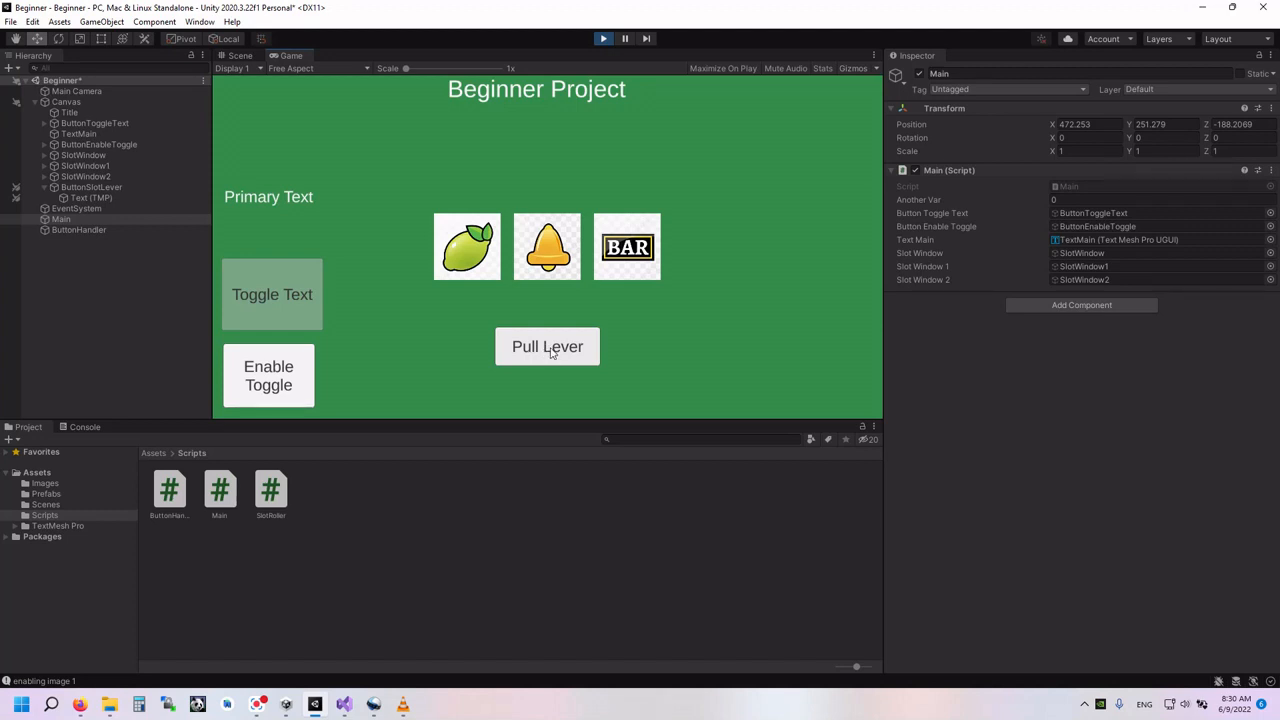
{"action": "left_click", "coordinate": [550, 353]}
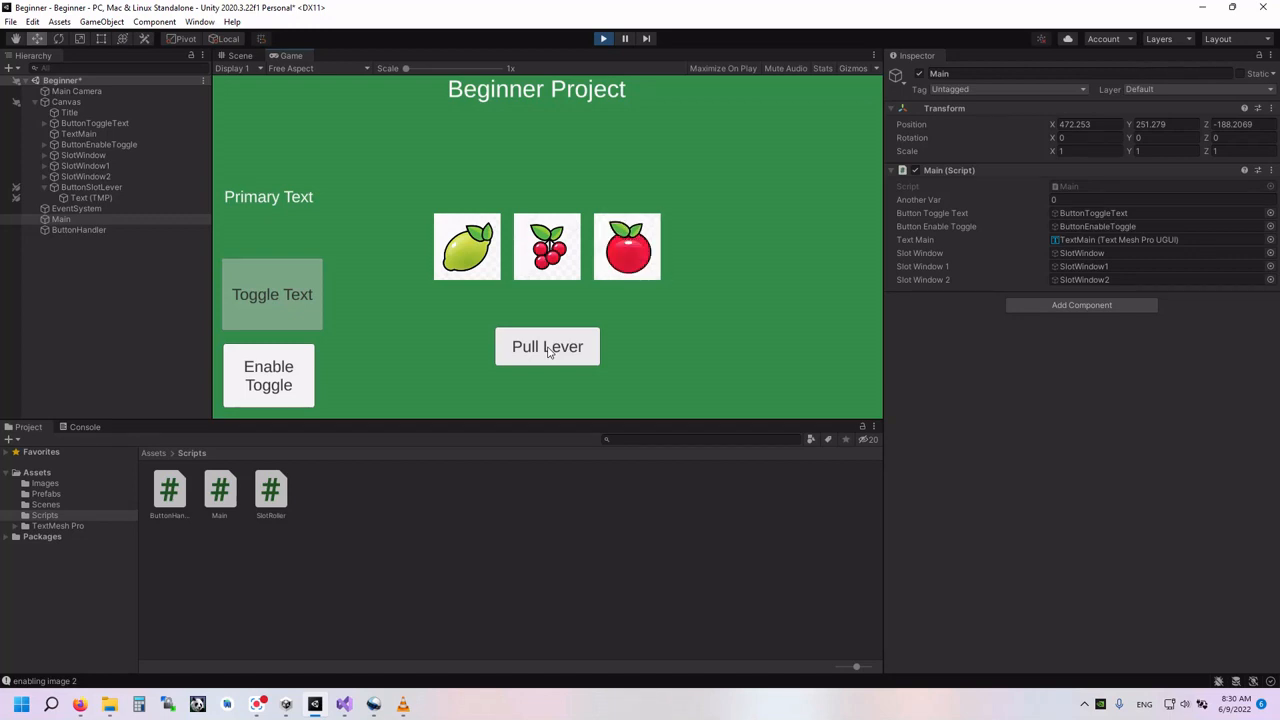
{"action": "left_click", "coordinate": [548, 350]}
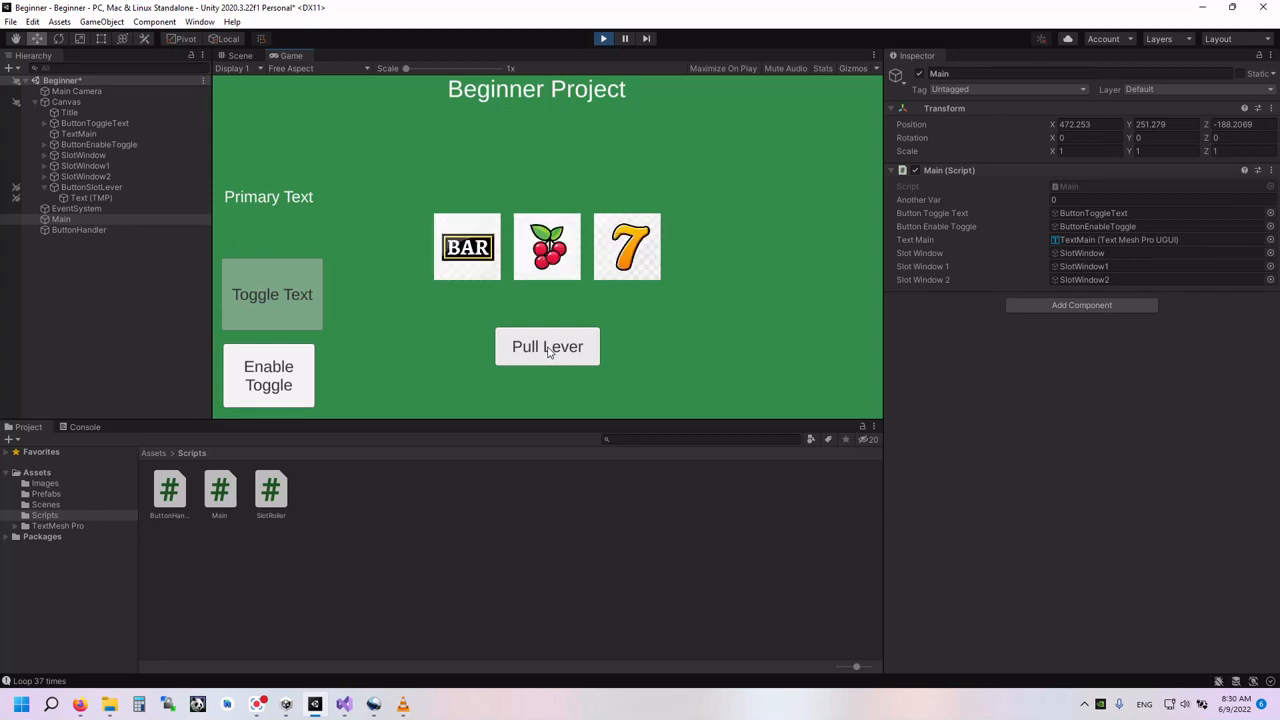
{"action": "left_click", "coordinate": [548, 350]}
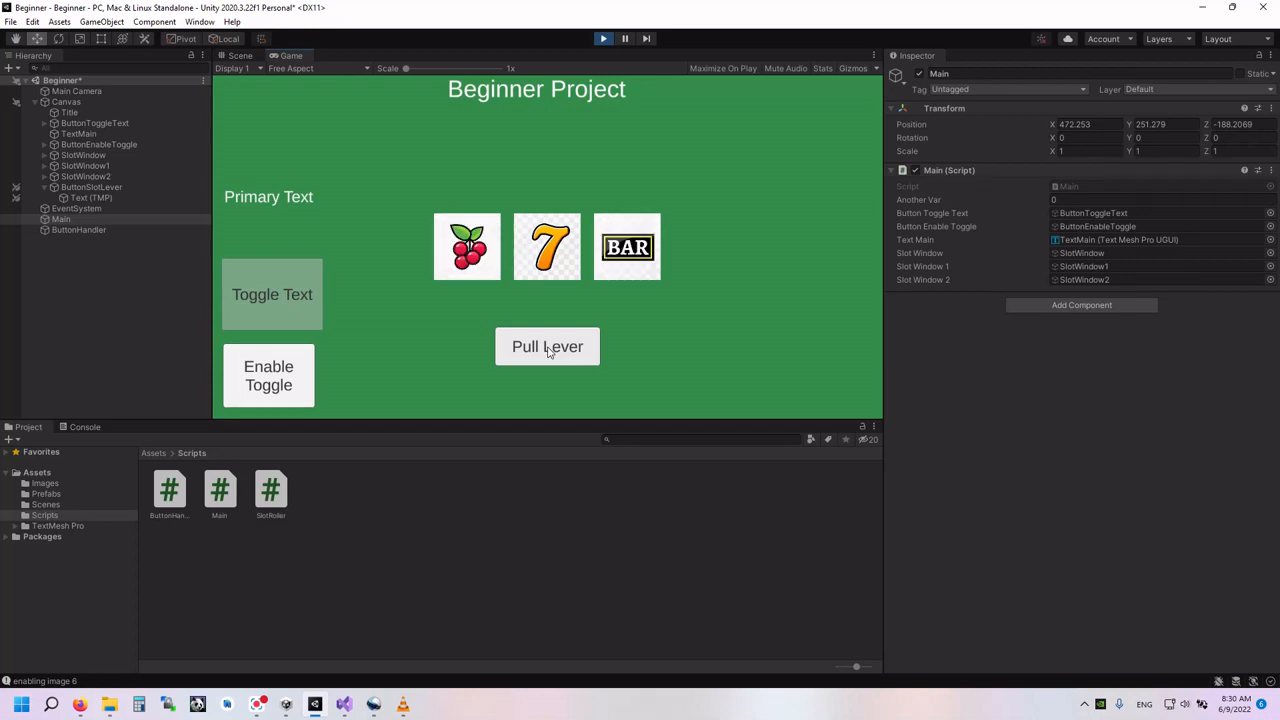
{"action": "left_click", "coordinate": [548, 348]}
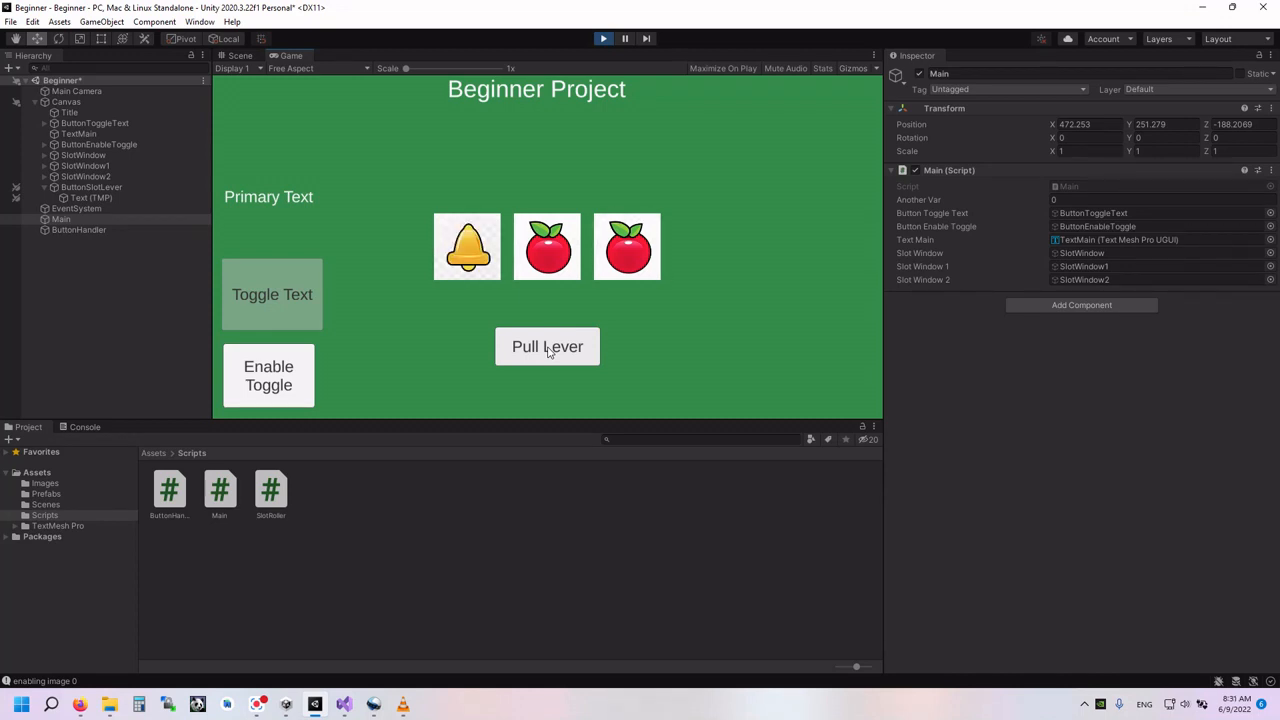
{"action": "left_click", "coordinate": [554, 352]}
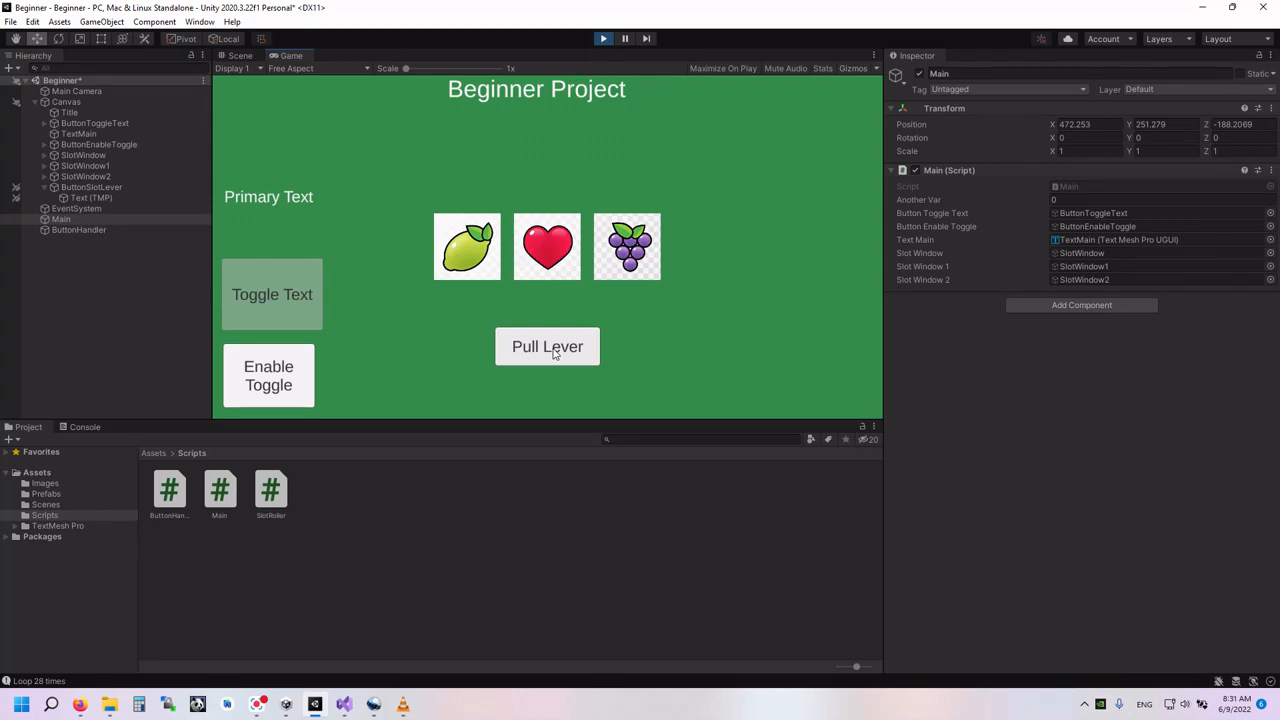
{"action": "left_click", "coordinate": [555, 353]}
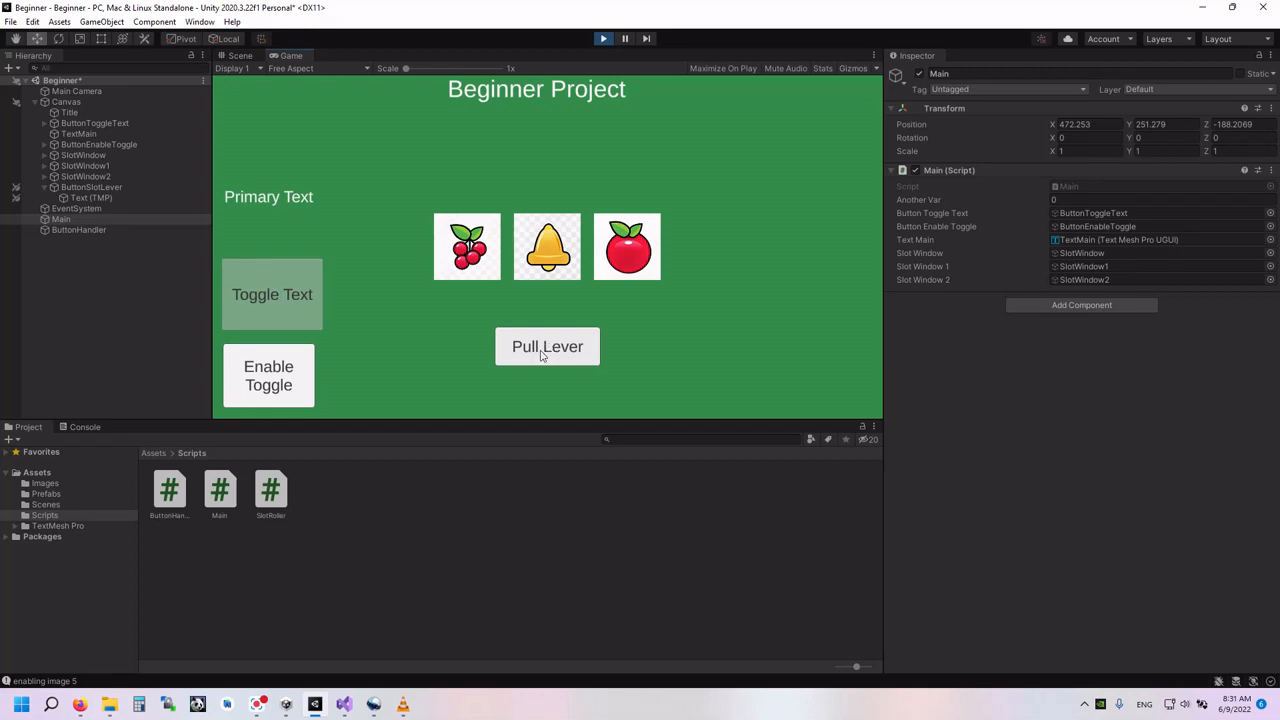
{"action": "left_click", "coordinate": [541, 352]}
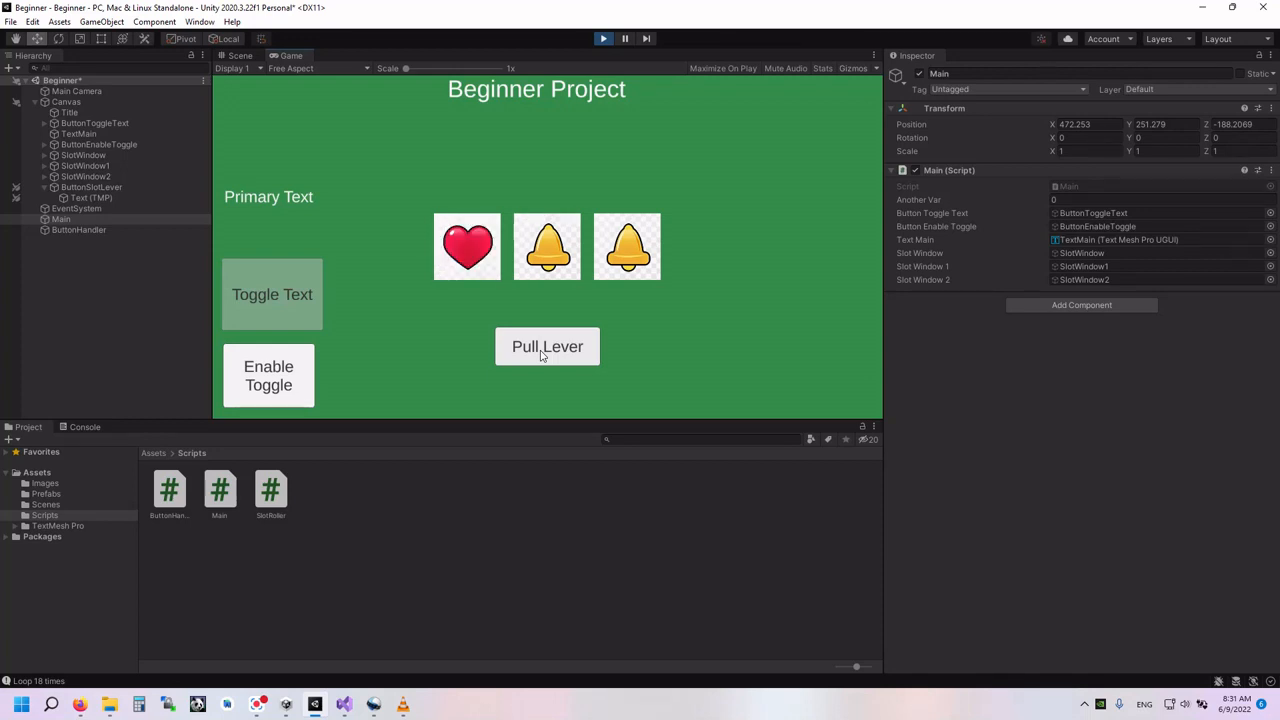
{"action": "left_click", "coordinate": [541, 355]}
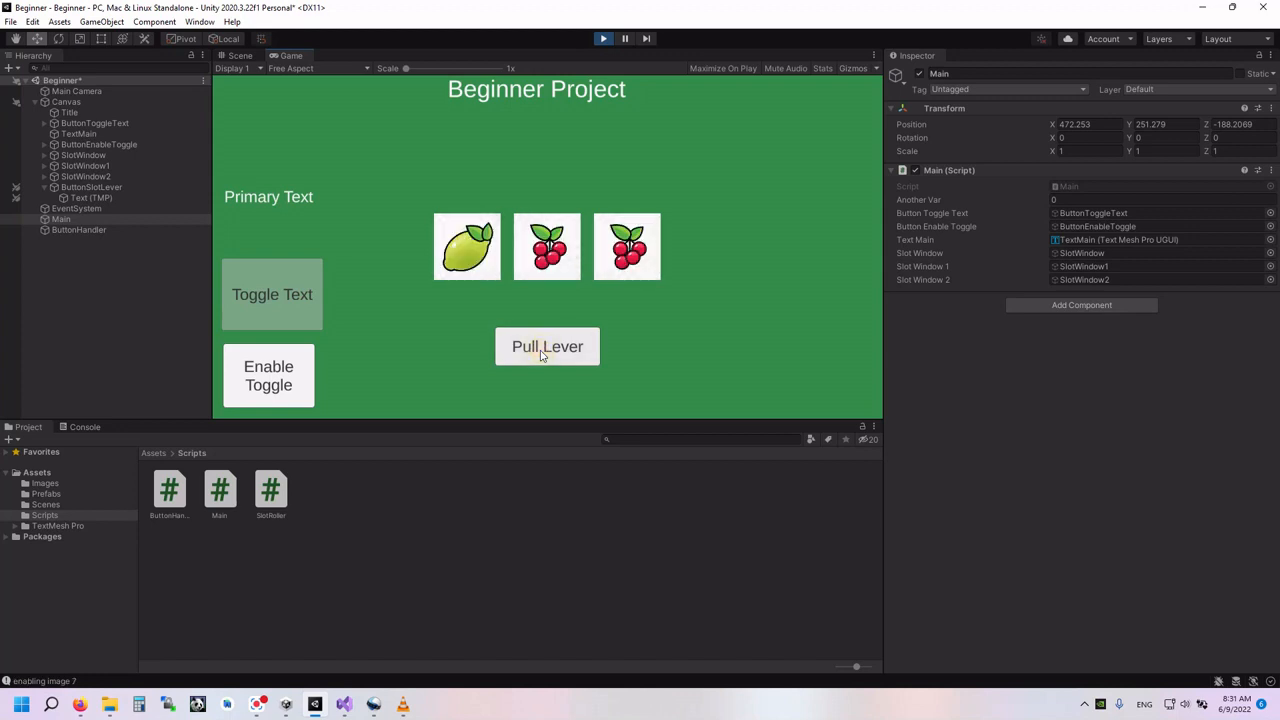